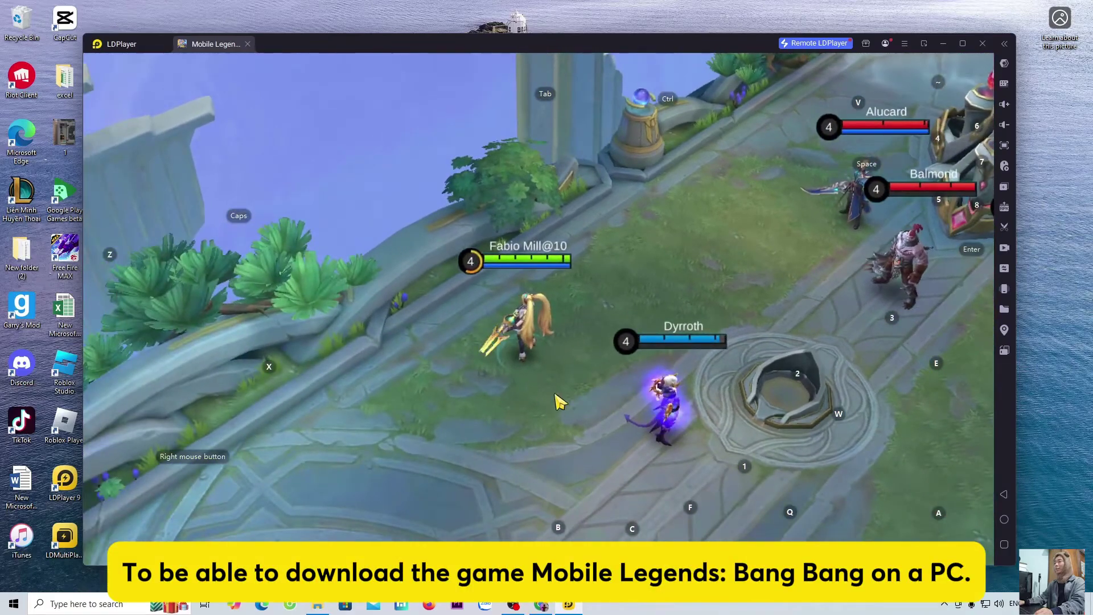
Cast the Q, W and E skills at enemy heroes in the Mobile Legends match
key("q")
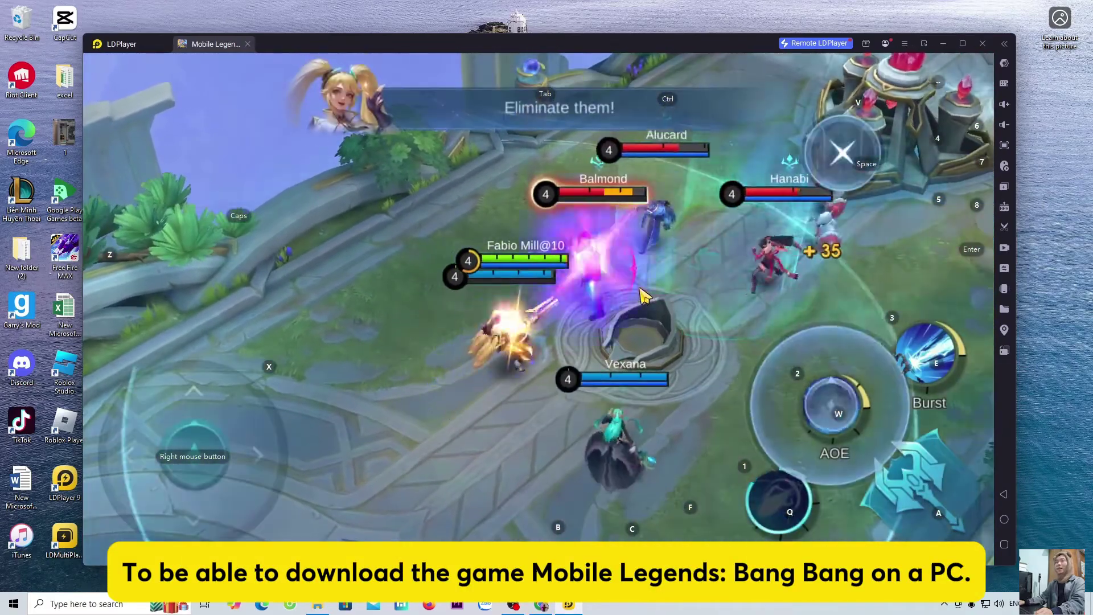
key("w")
key("e")
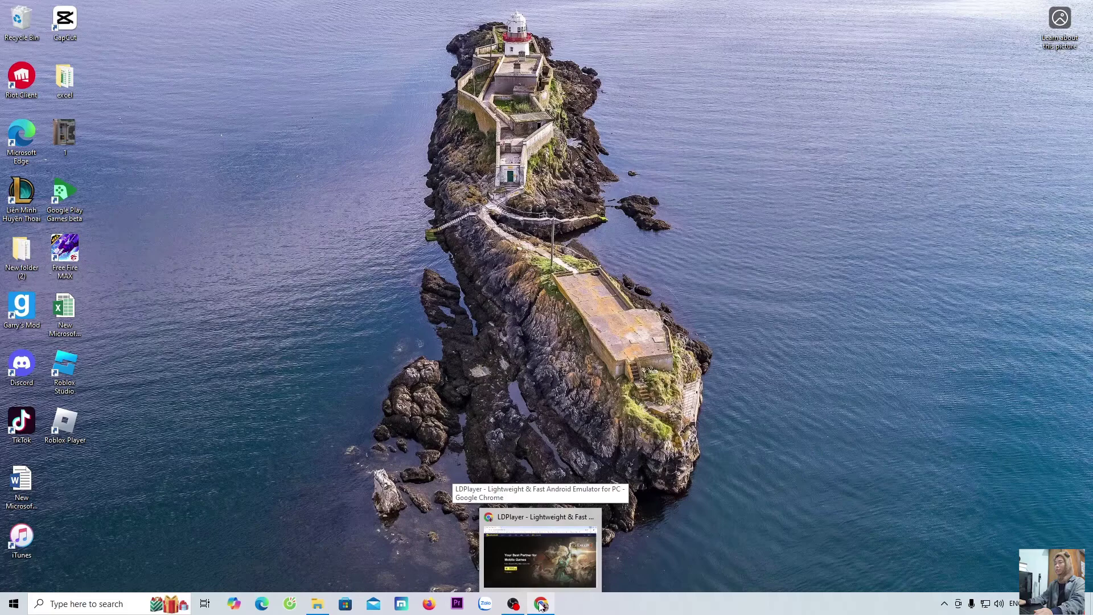
Download the LDPlayer 9 installer from the LDPlayer website in Chrome and run it
left_click(541, 605)
mouse_move(250, 86)
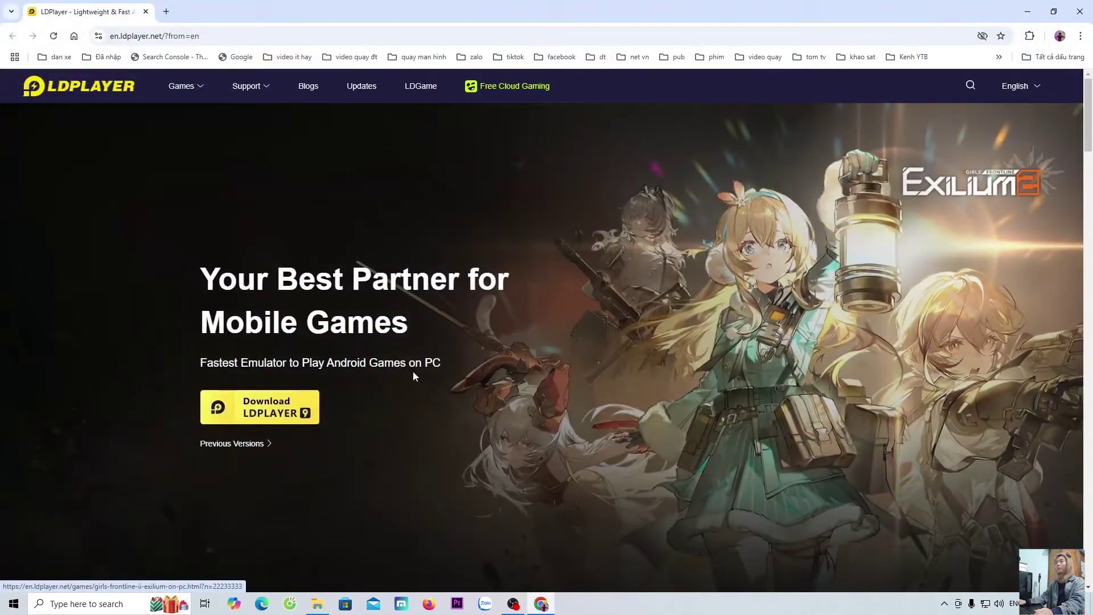
left_click(154, 35)
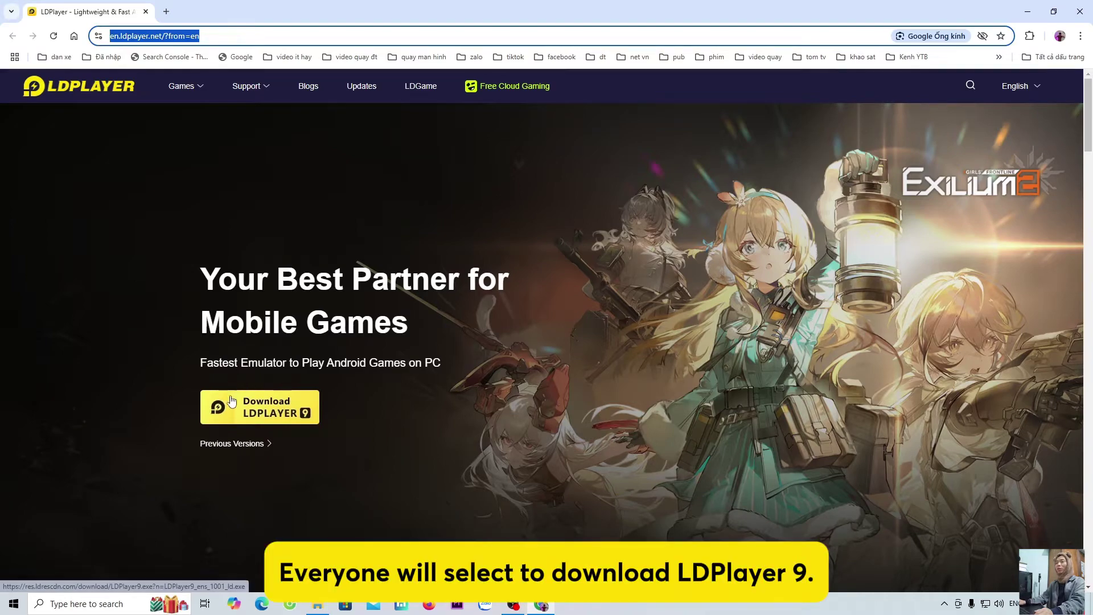
left_click(282, 410)
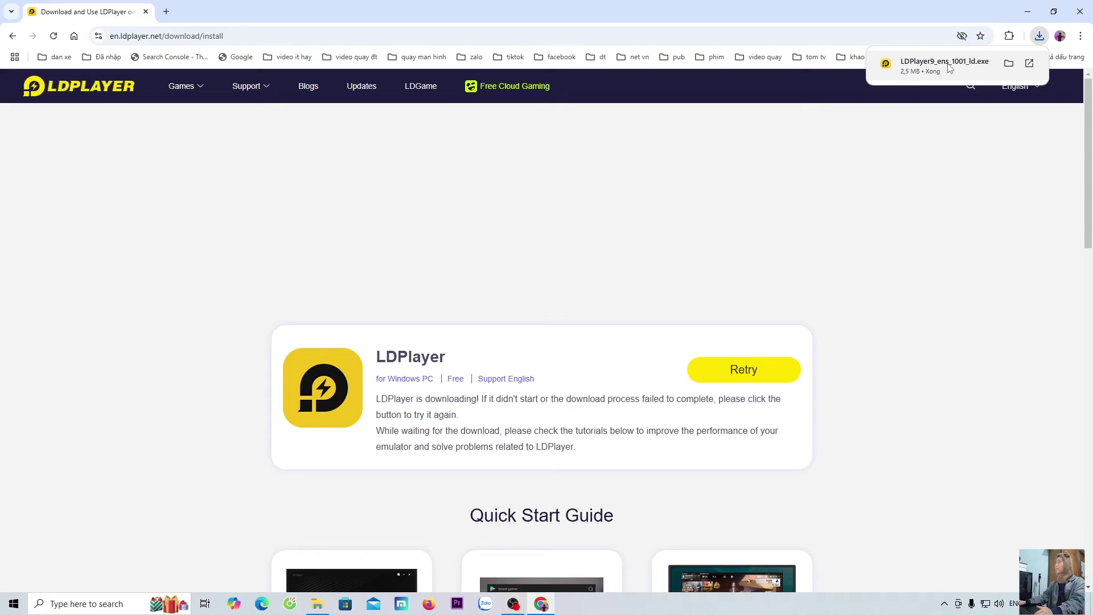
left_click(943, 62)
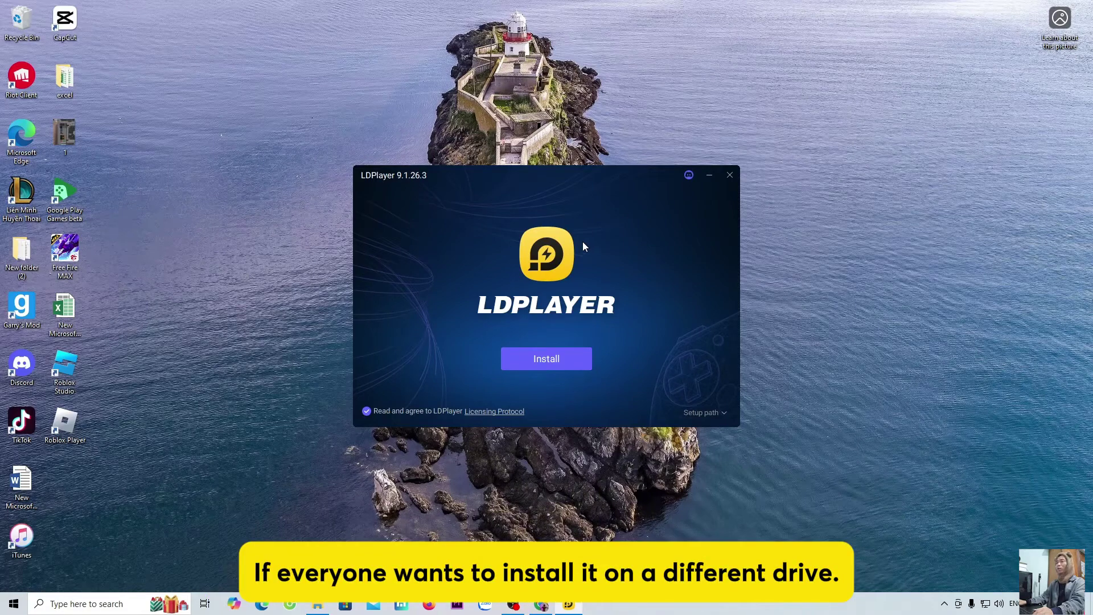
Confirm C:\LDPlayer\LDPlayer9\ as the setup path and start installing LDPlayer 9
left_click(717, 416)
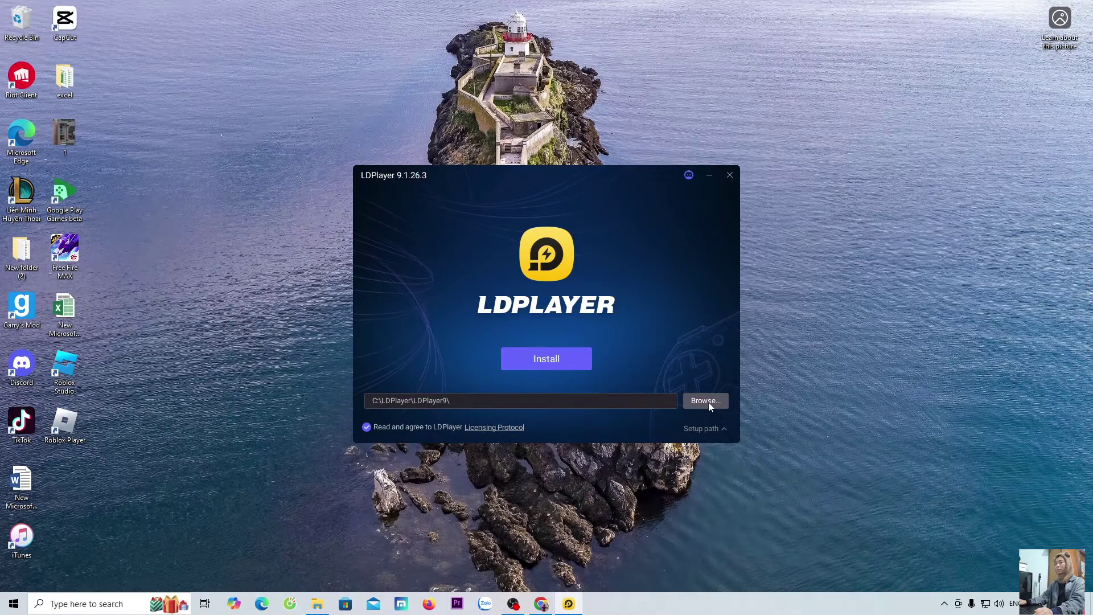
left_click(709, 402)
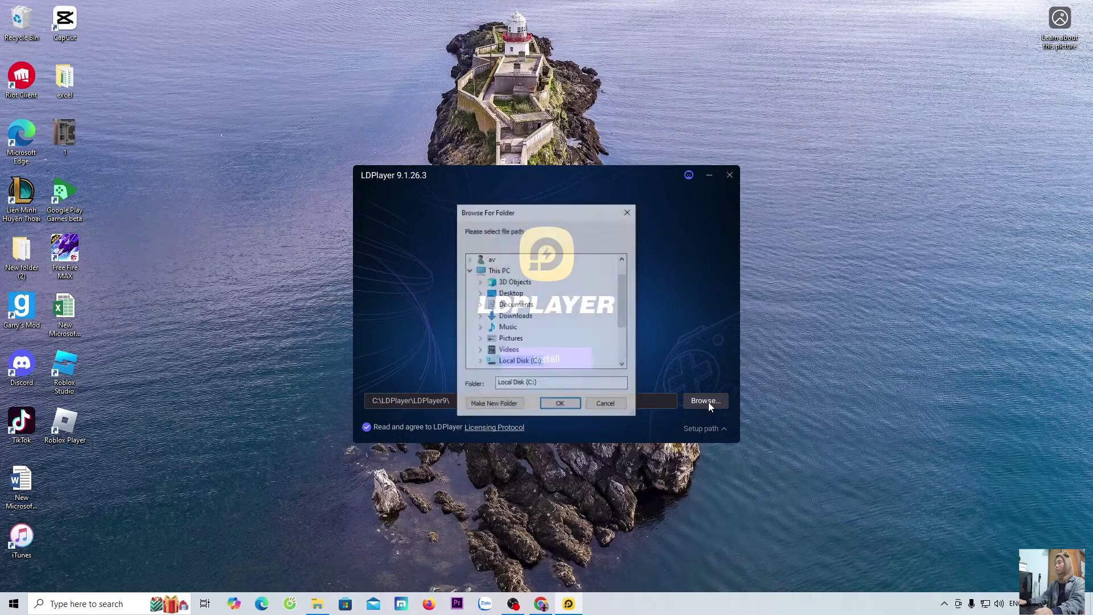
left_click_drag(621, 299, 624, 341)
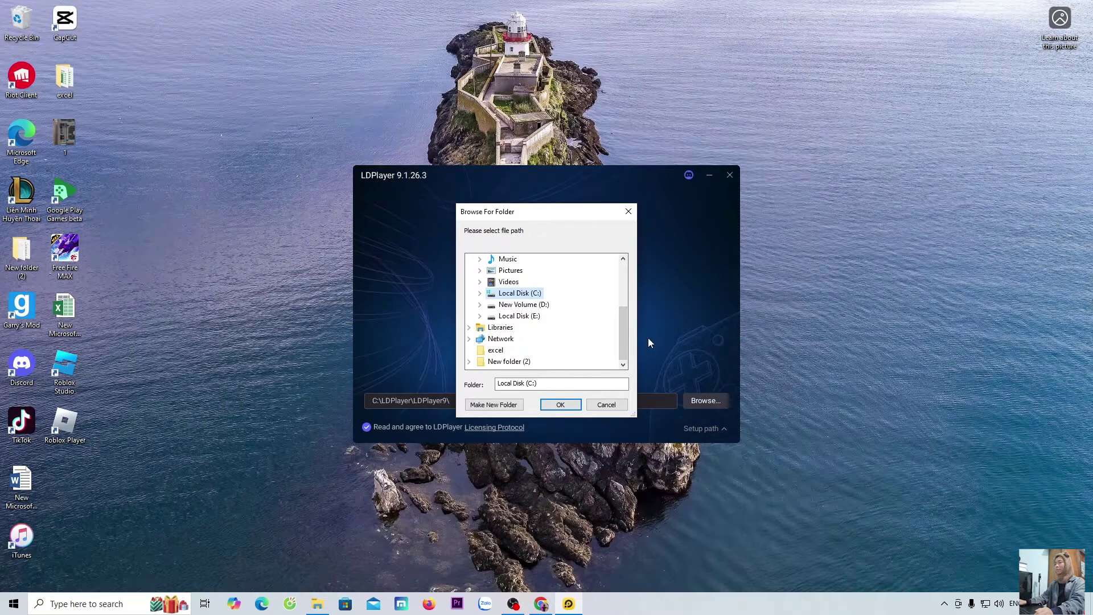
left_click(562, 406)
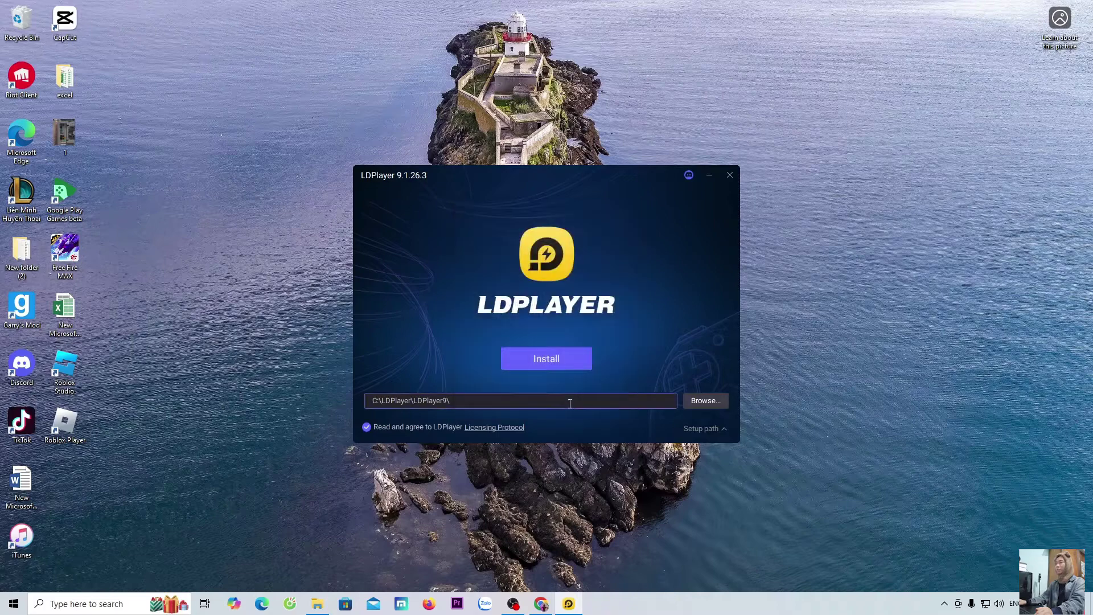
left_click(549, 360)
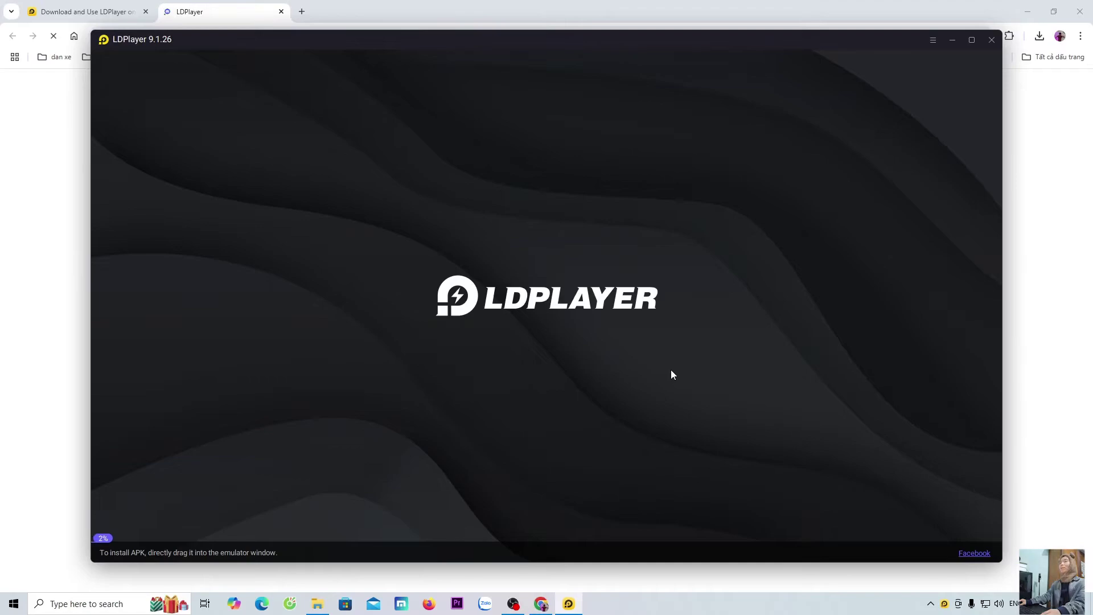
Minimize Chrome and let LDPlayer boot to its Android home screen
left_click(1033, 11)
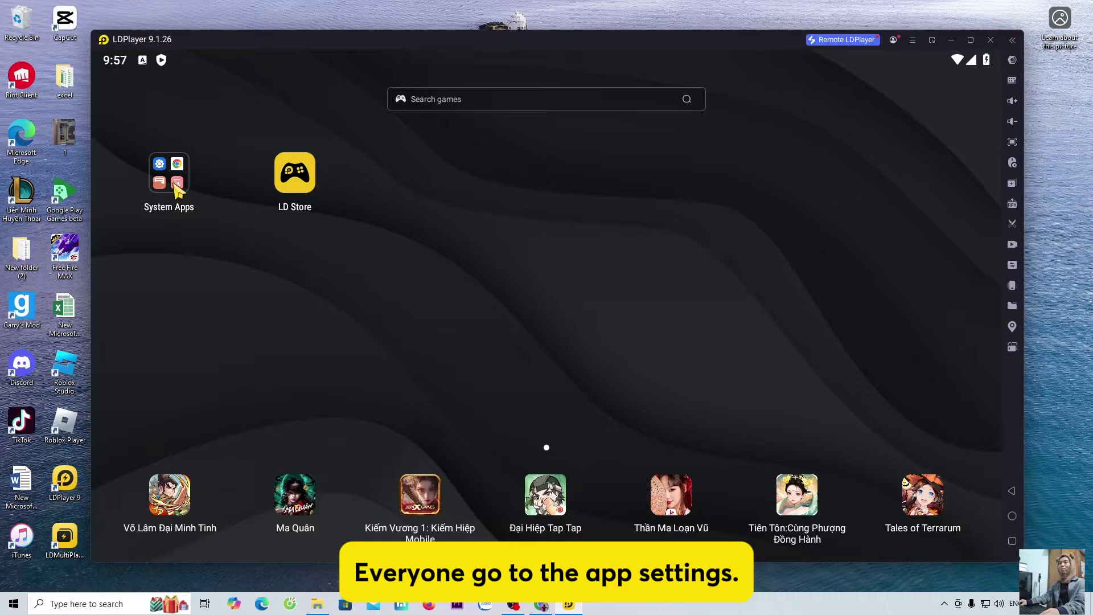
Launch Play Store from the System Apps folder on the LDPlayer home screen
left_click(177, 186)
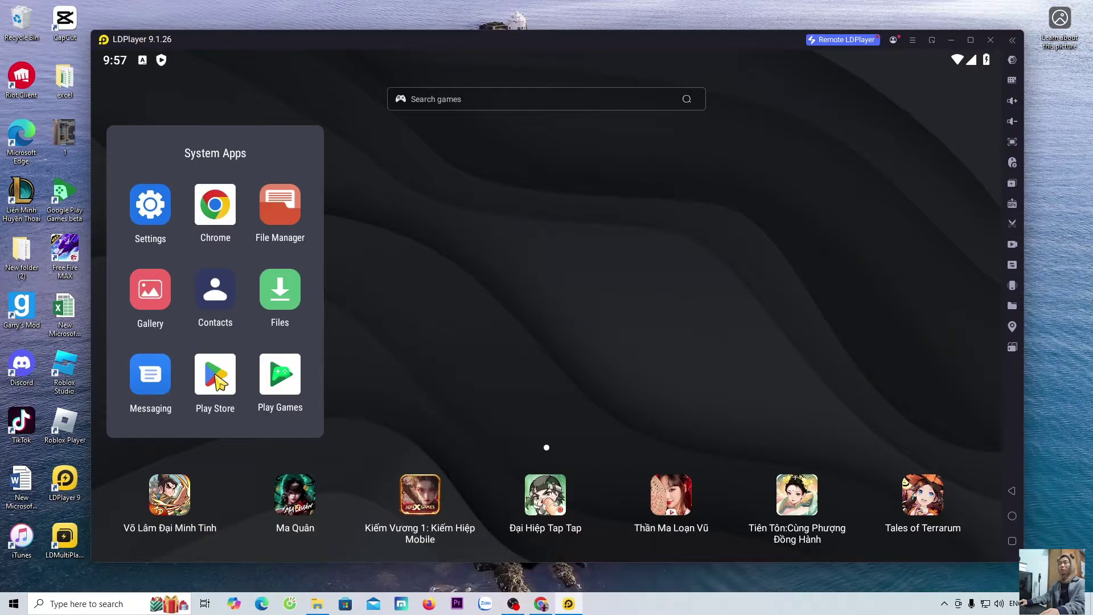
left_click(215, 377)
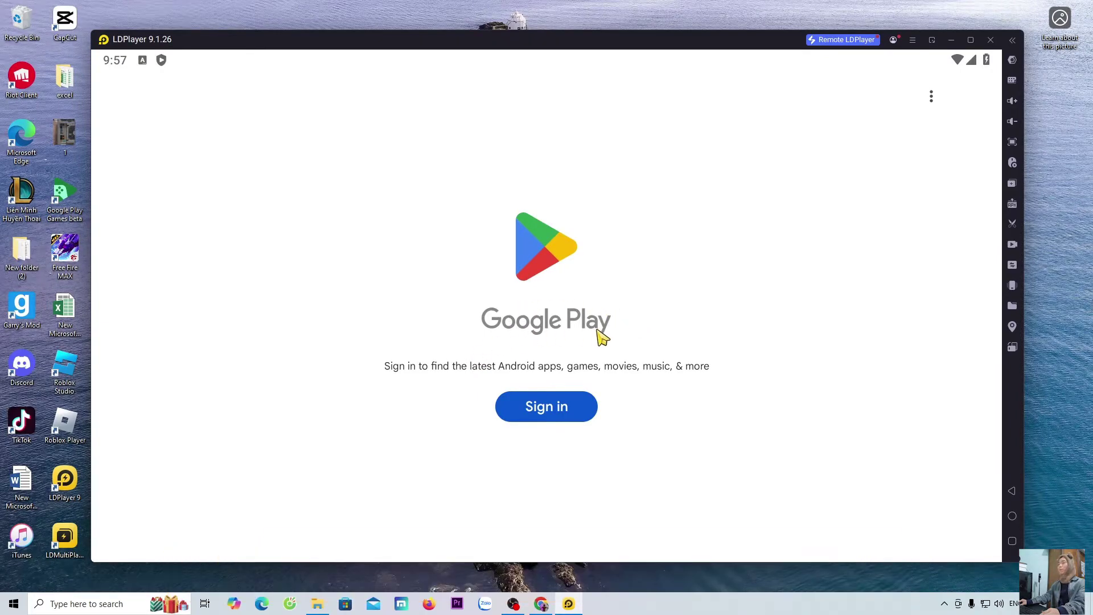
Sign in to Google Play with email and password, accepting the terms and Google services
left_click(556, 407)
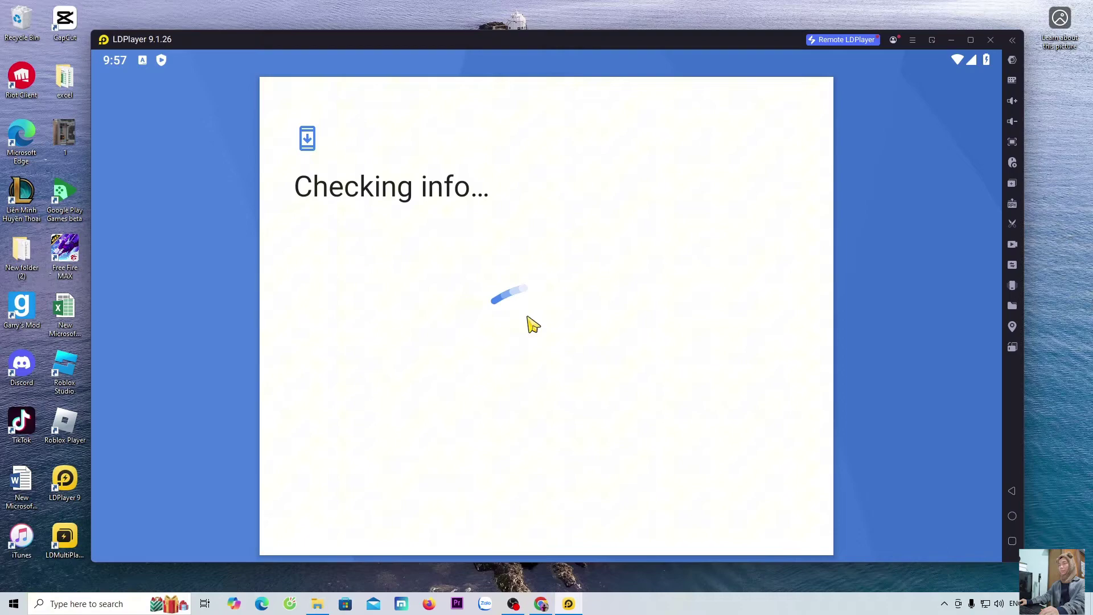
left_click(526, 307)
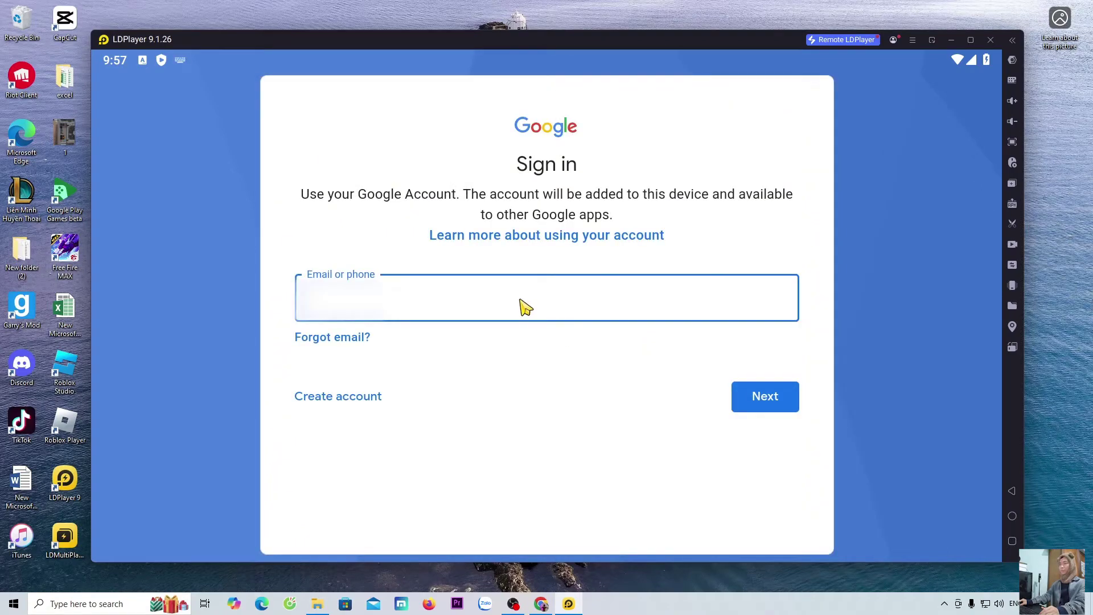
type("m")
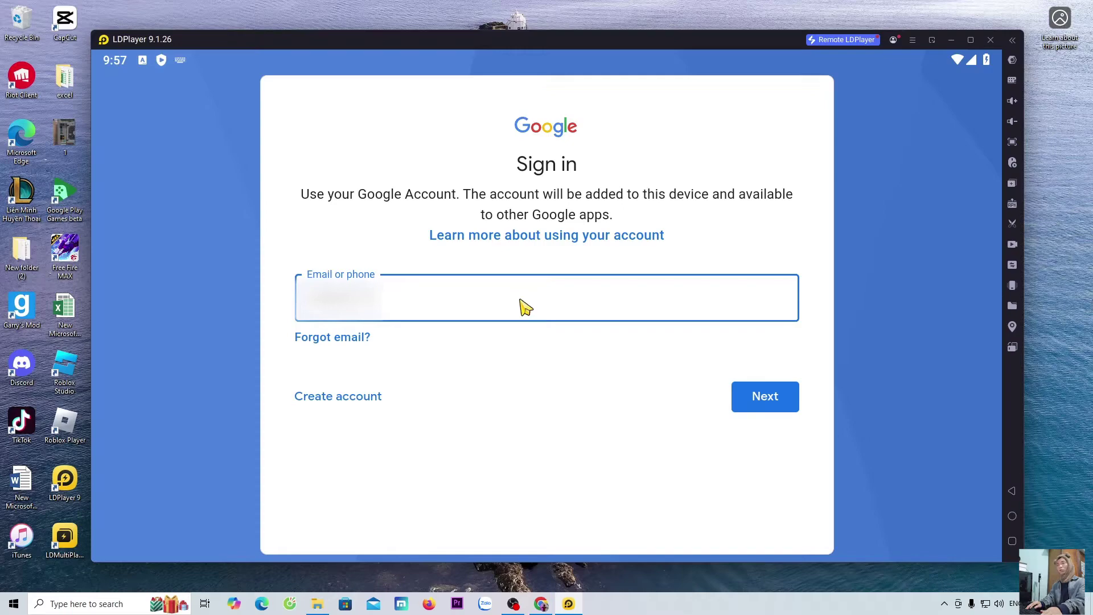
type("gmail")
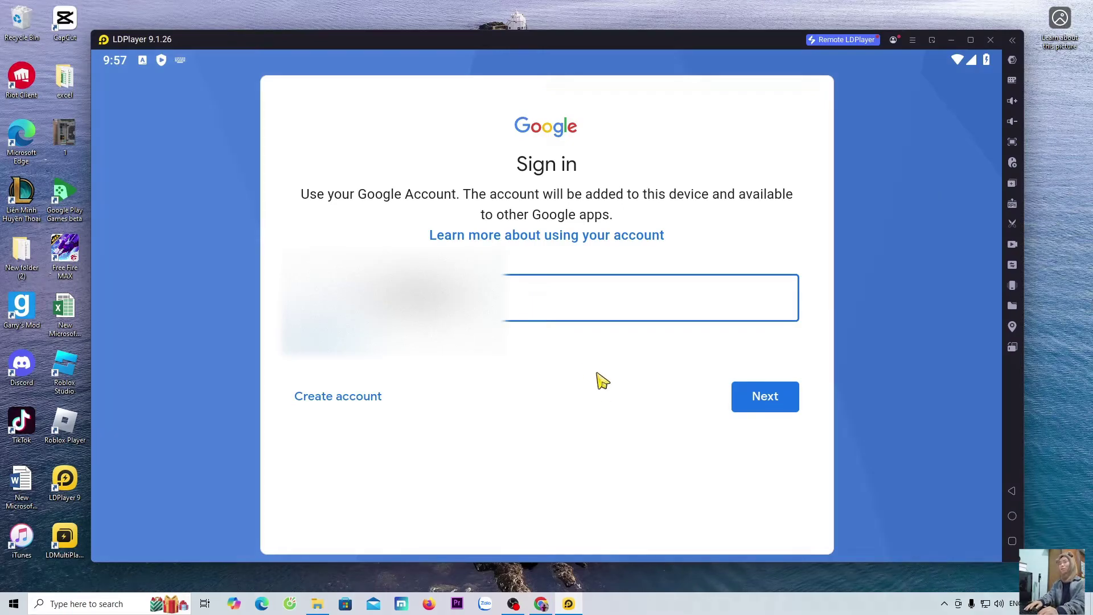
left_click(777, 402)
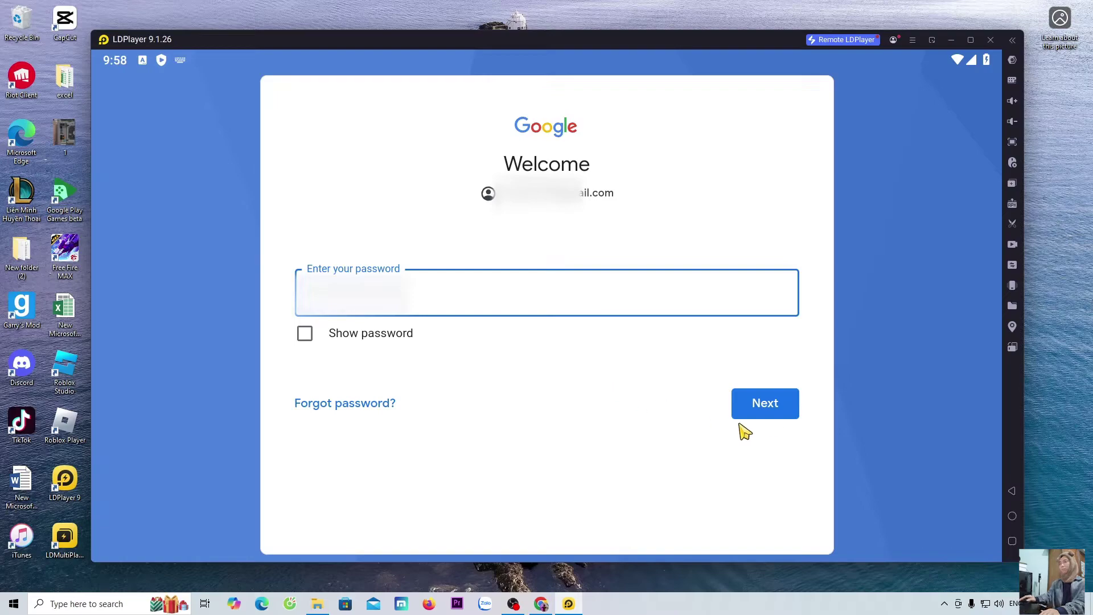
left_click(786, 409)
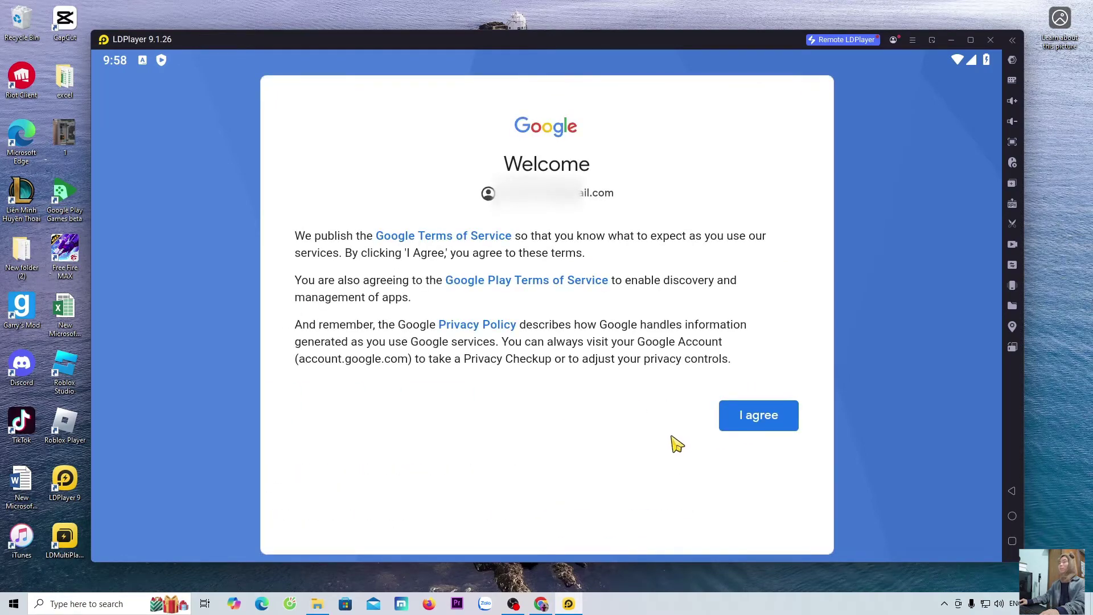
left_click(758, 415)
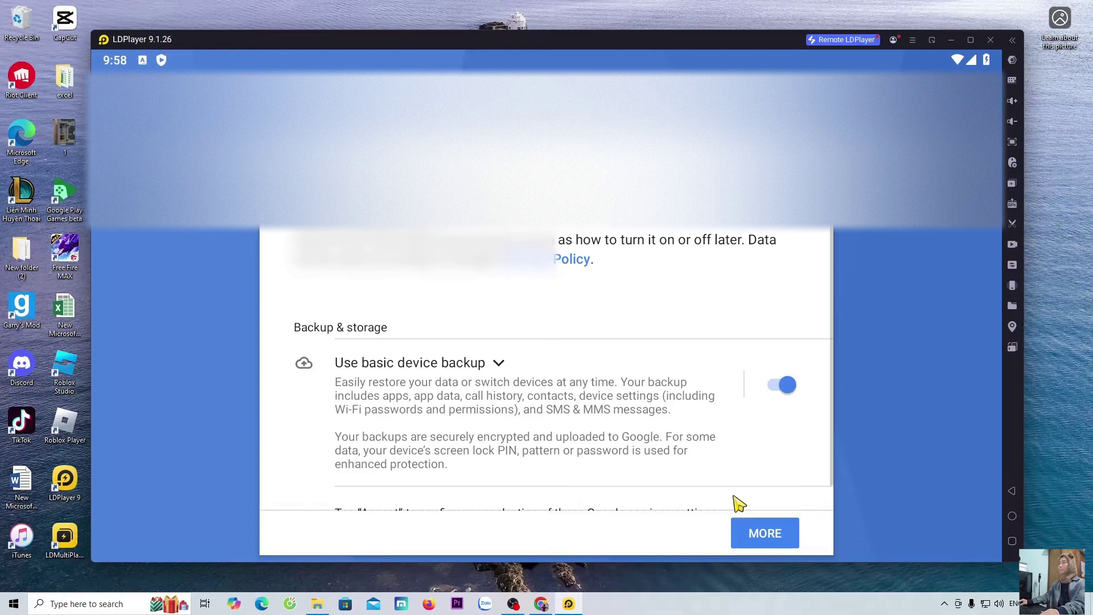
left_click(768, 532)
left_click(773, 541)
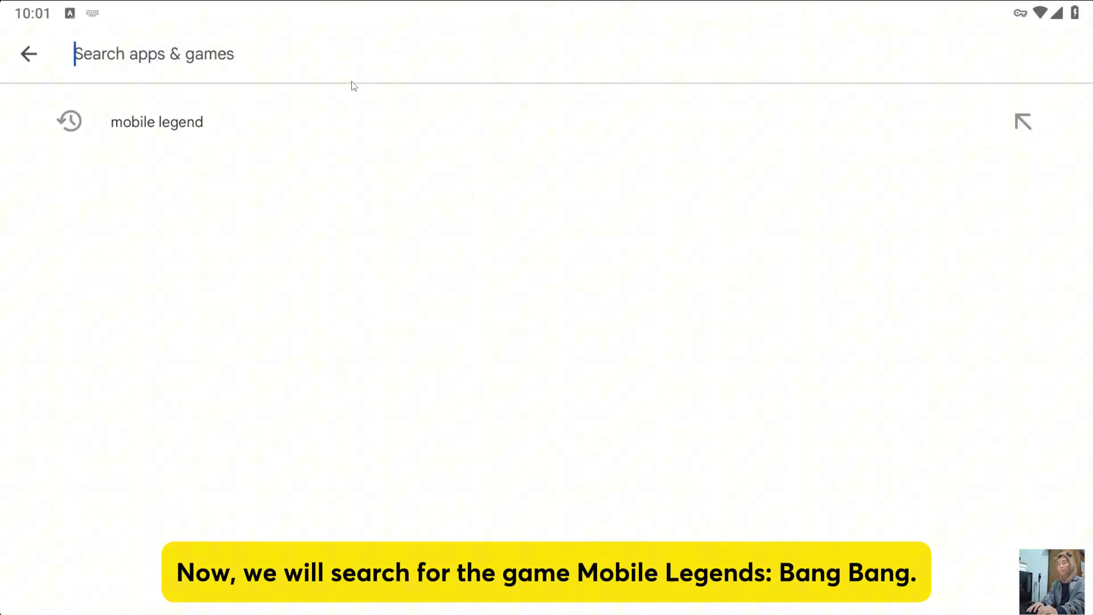
type("mo")
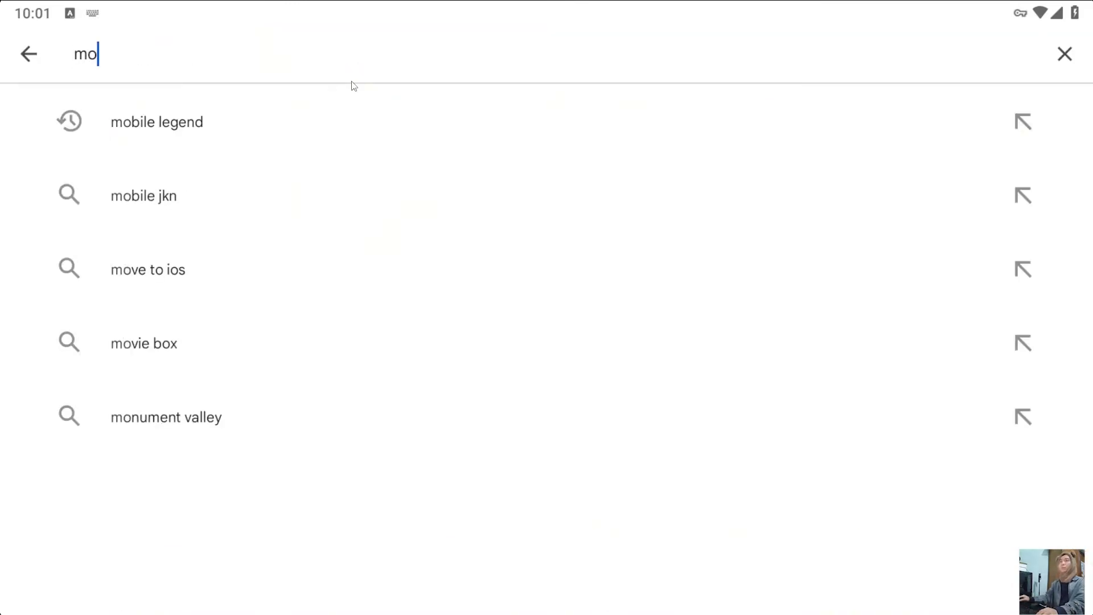
type("bile")
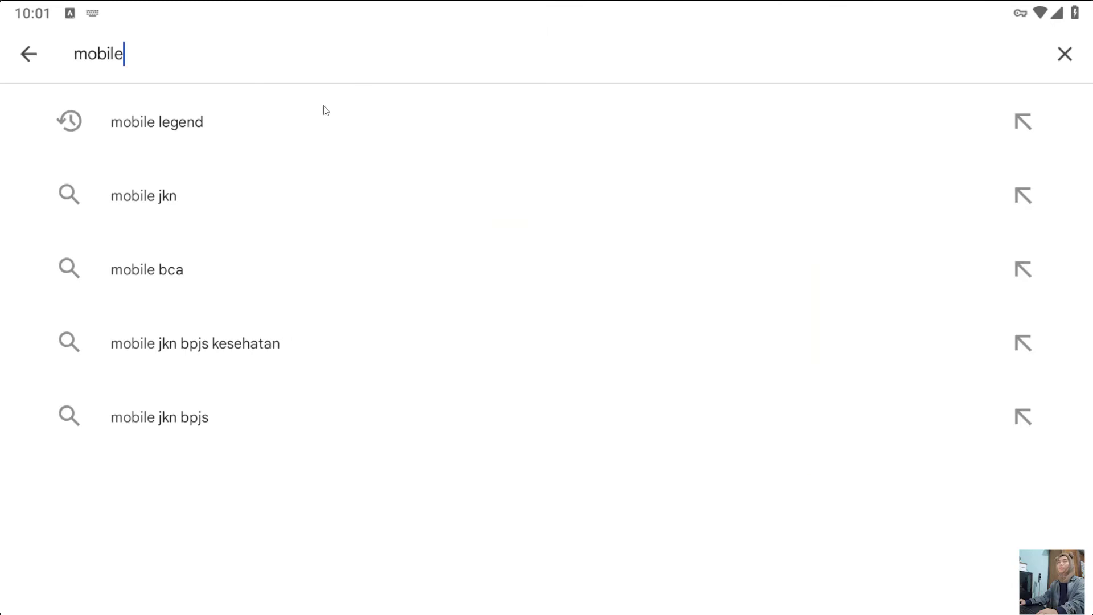
Search Play Store for 'mobile legend' and install Mobile Legends: Bang Bang
left_click(204, 128)
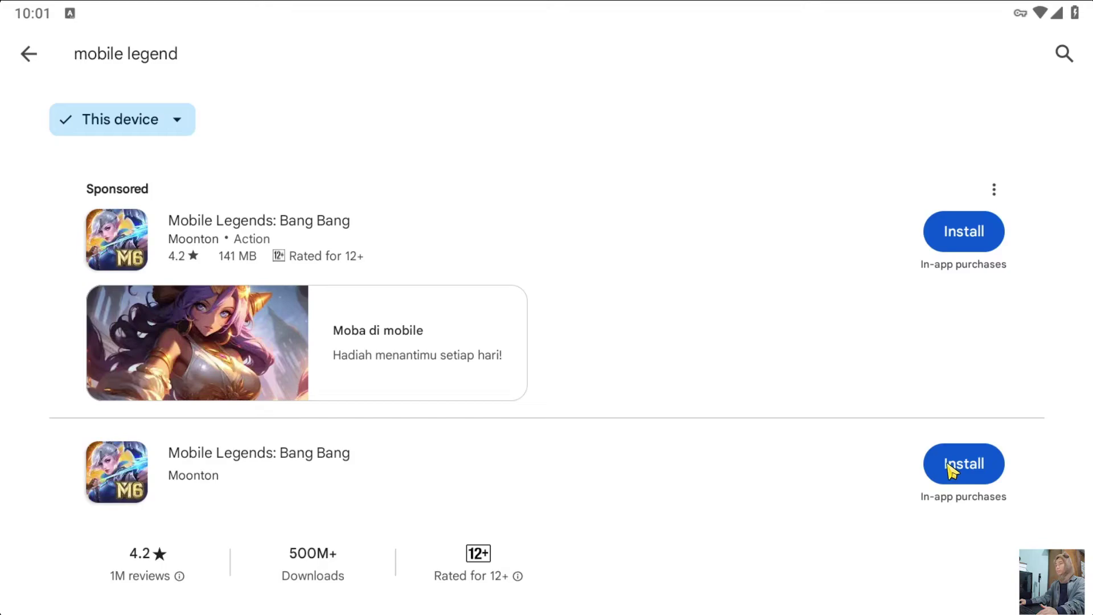
left_click(974, 469)
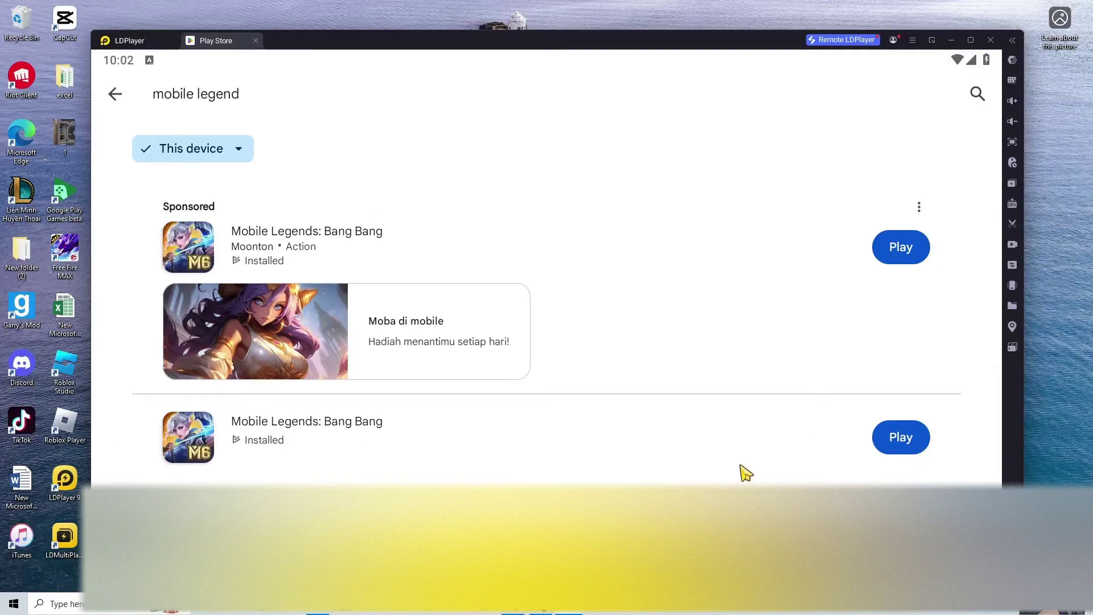
Close Play Store and open LDPlayer Settings on its Display page from the ≡ menu
left_click(256, 41)
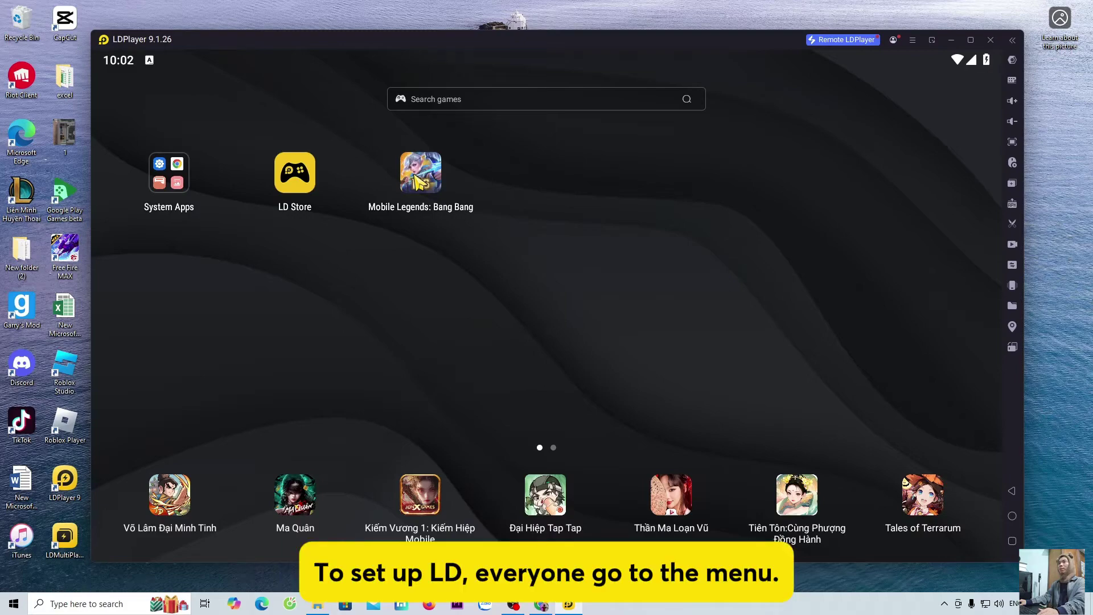
left_click(913, 40)
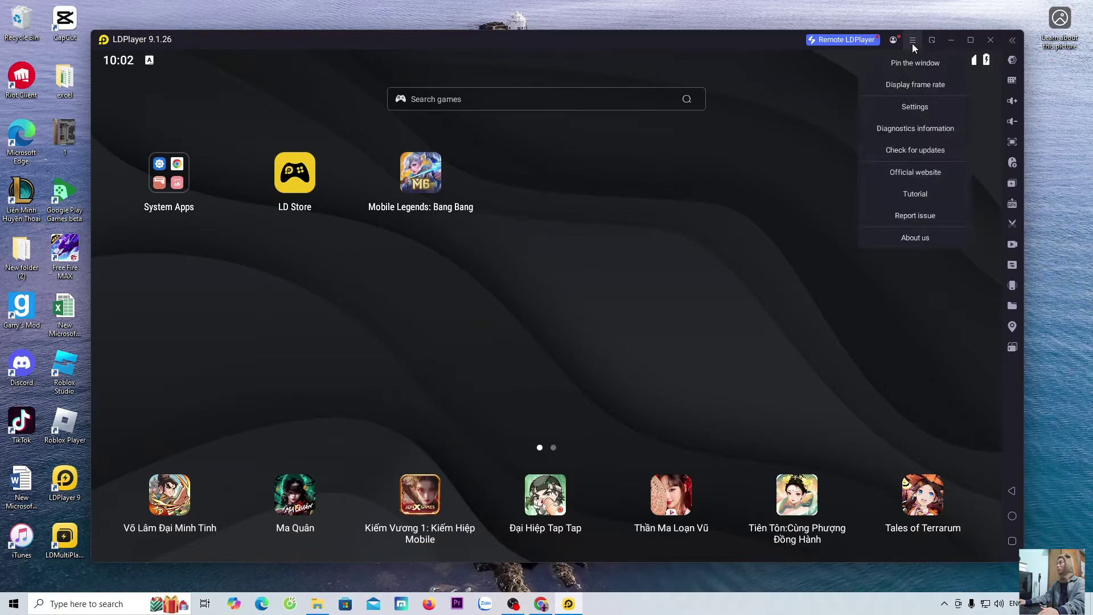
left_click(943, 105)
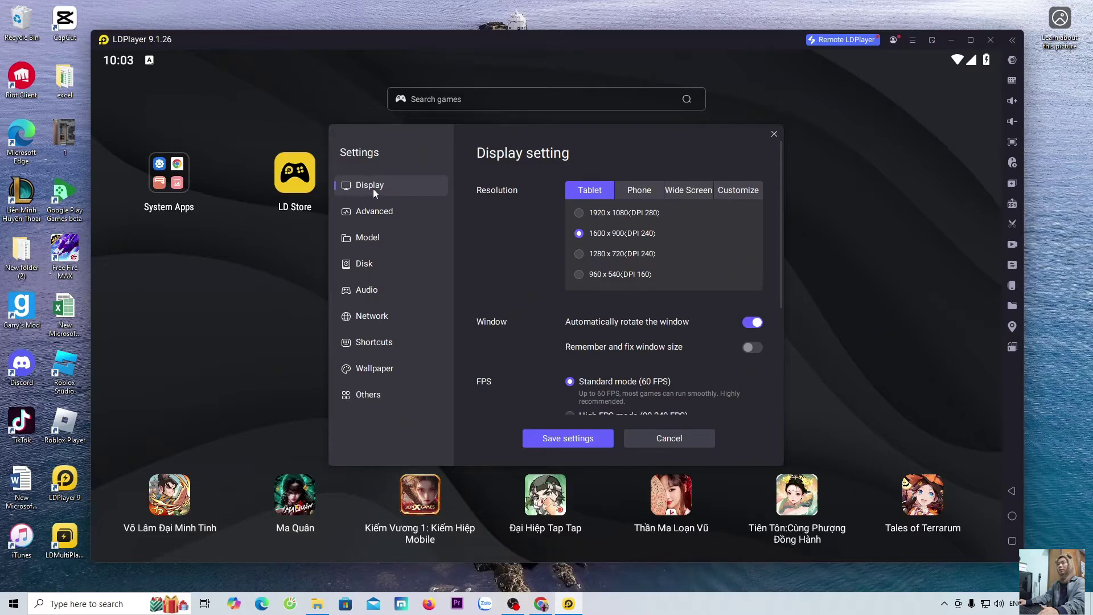
mouse_move(782, 199)
left_mouse_down()
mouse_move(774, 337)
mouse_move(775, 172)
left_mouse_up()
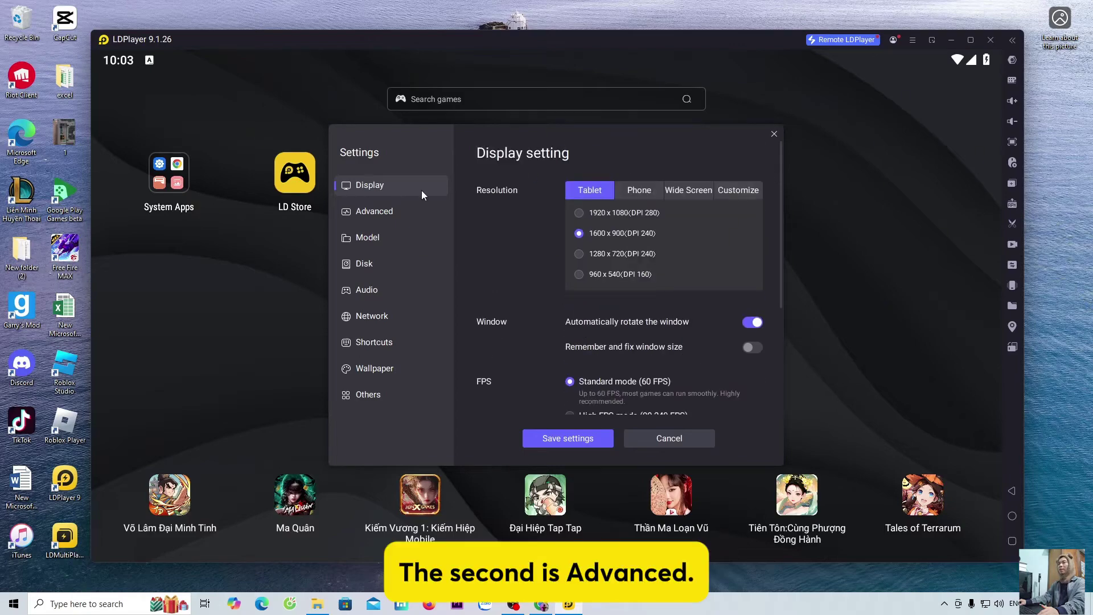
Review the Advanced and Model settings pages, then save the LDPlayer settings
left_click(365, 213)
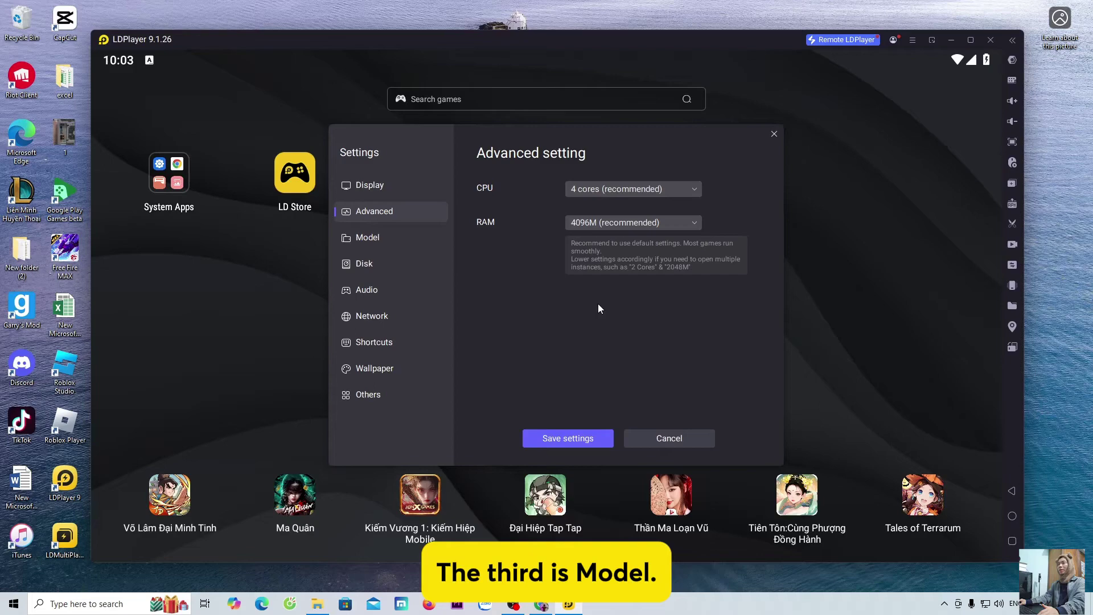
left_click(373, 242)
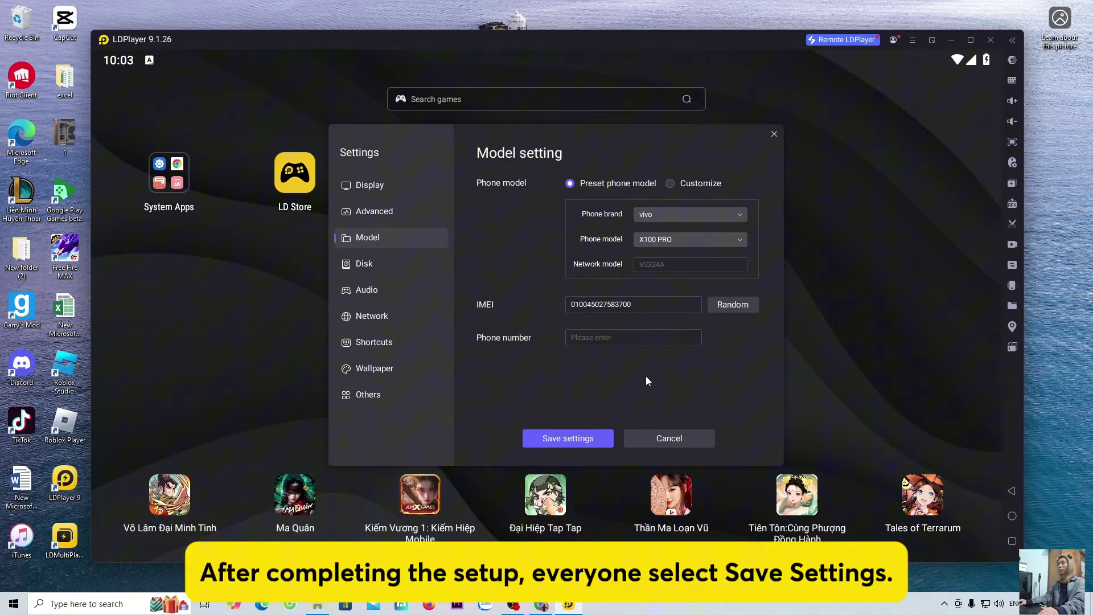
left_click(577, 439)
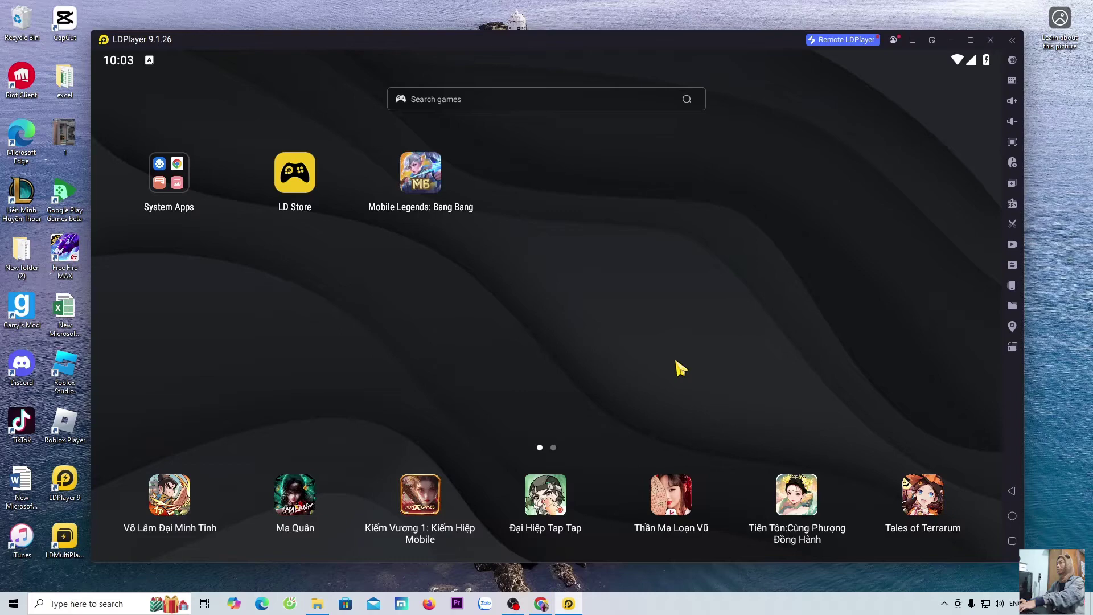
Toggle fullscreen with F11 and back, then lower the media volume to mute
key("F11")
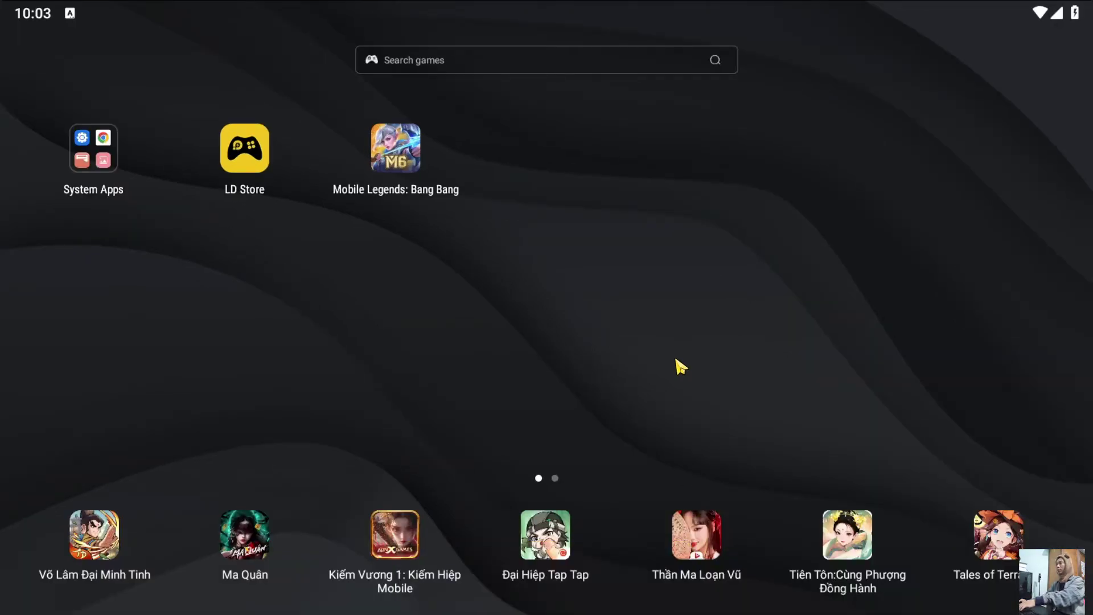
key("F11")
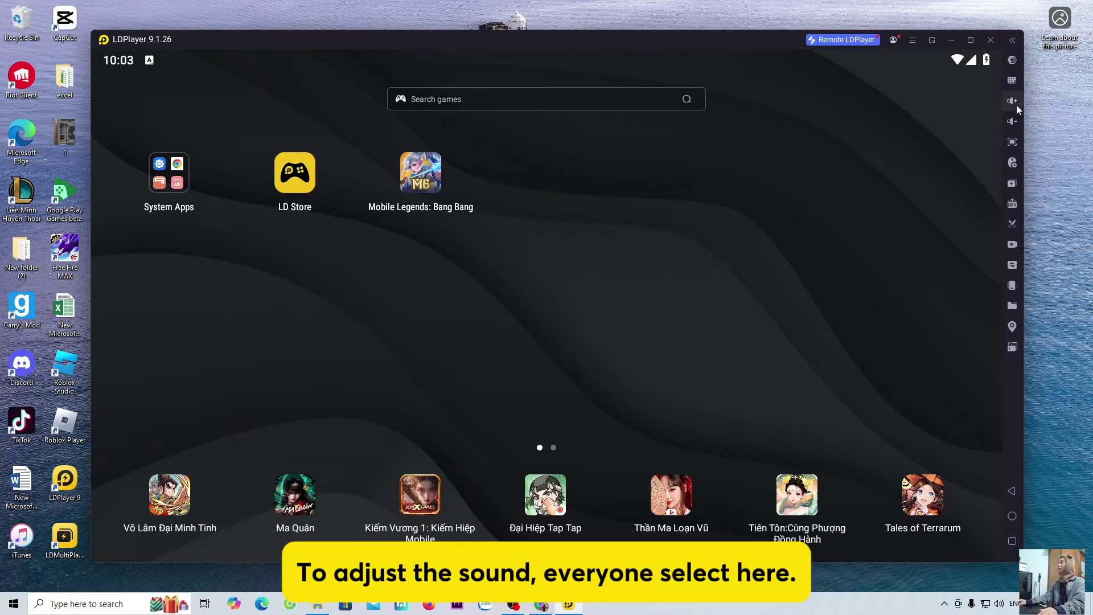
left_click(1017, 101)
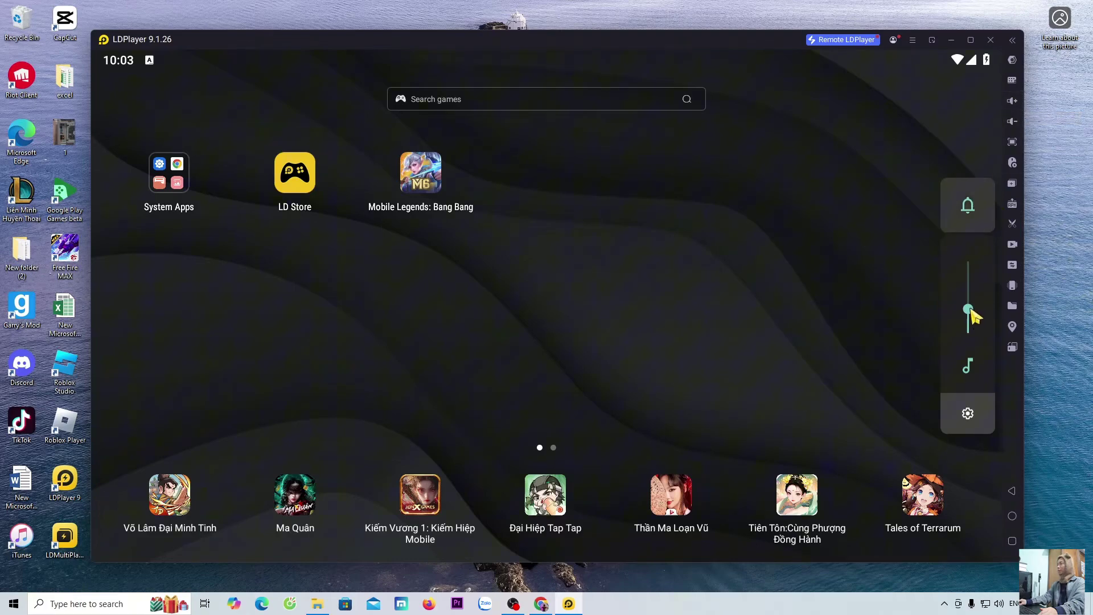
left_click_drag(968, 310, 969, 333)
left_click(969, 367)
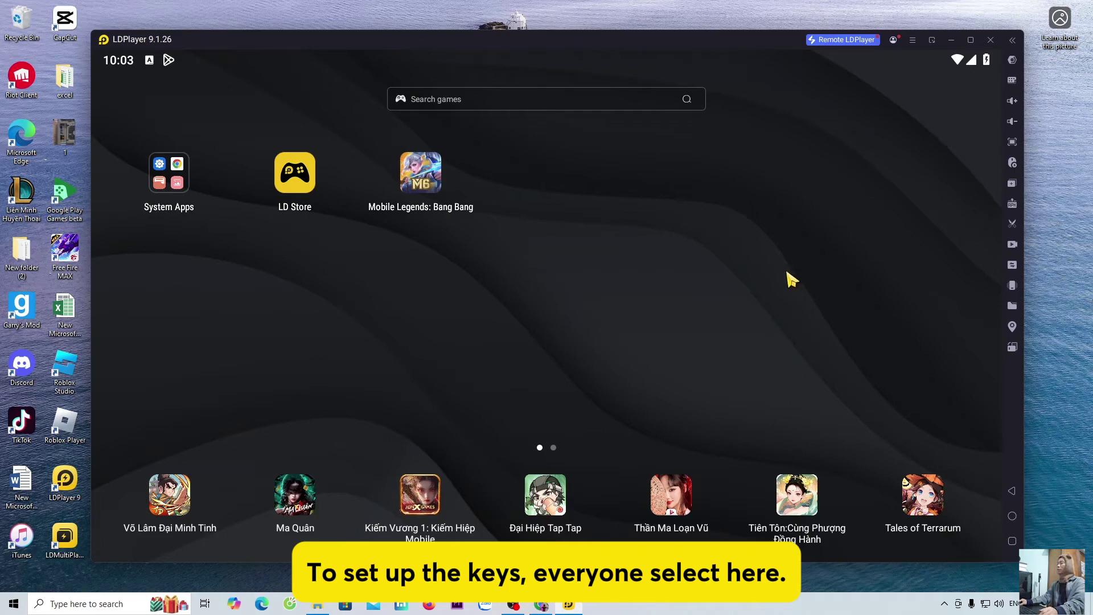
Save the custom keymap from the Keyboard mapping panel and return to the home screen
left_click(1013, 80)
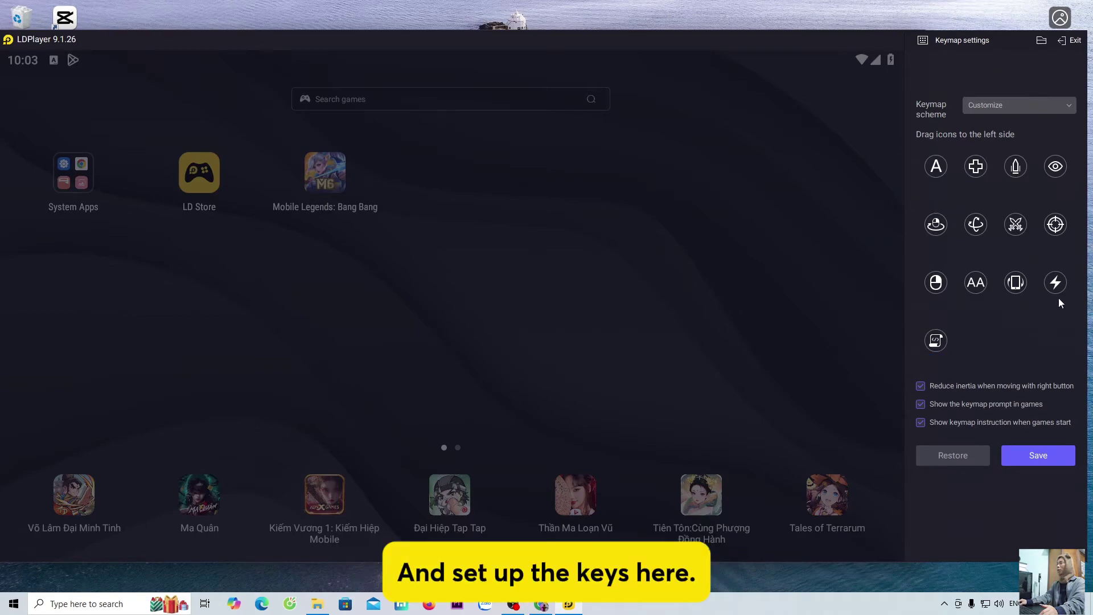
left_click(1038, 456)
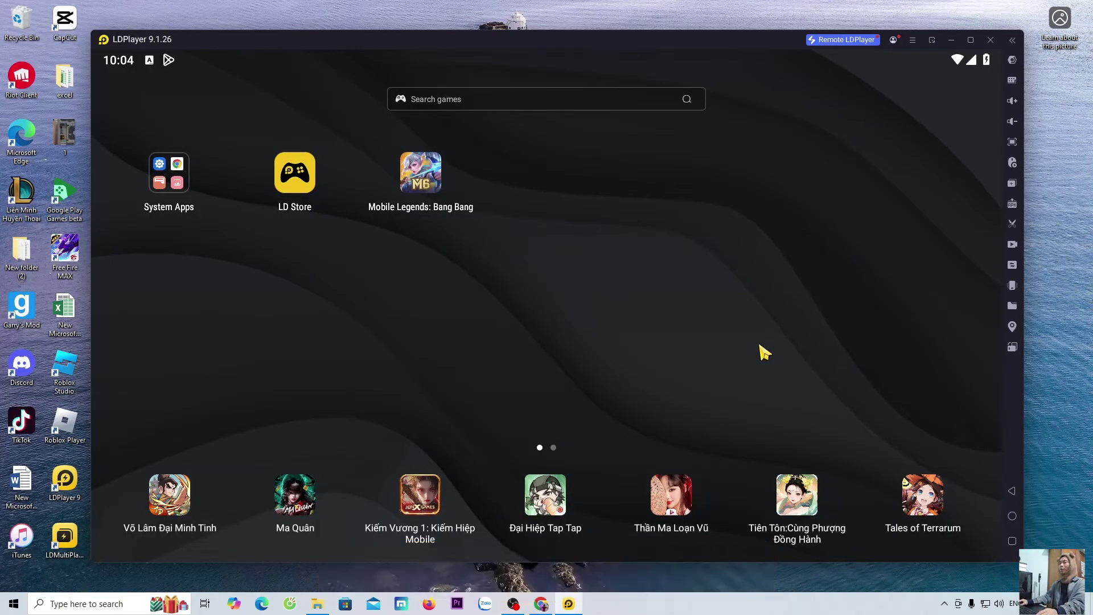
Launch Mobile Legends and dismiss the keymap tip with 'No more prompt' ticked
left_click(429, 177)
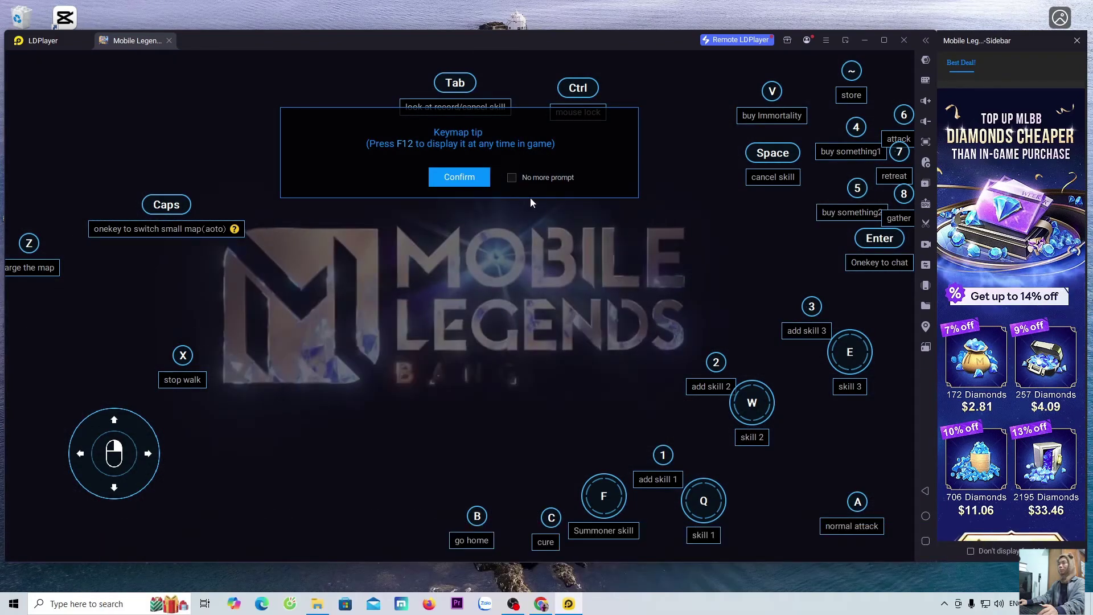
left_click(511, 177)
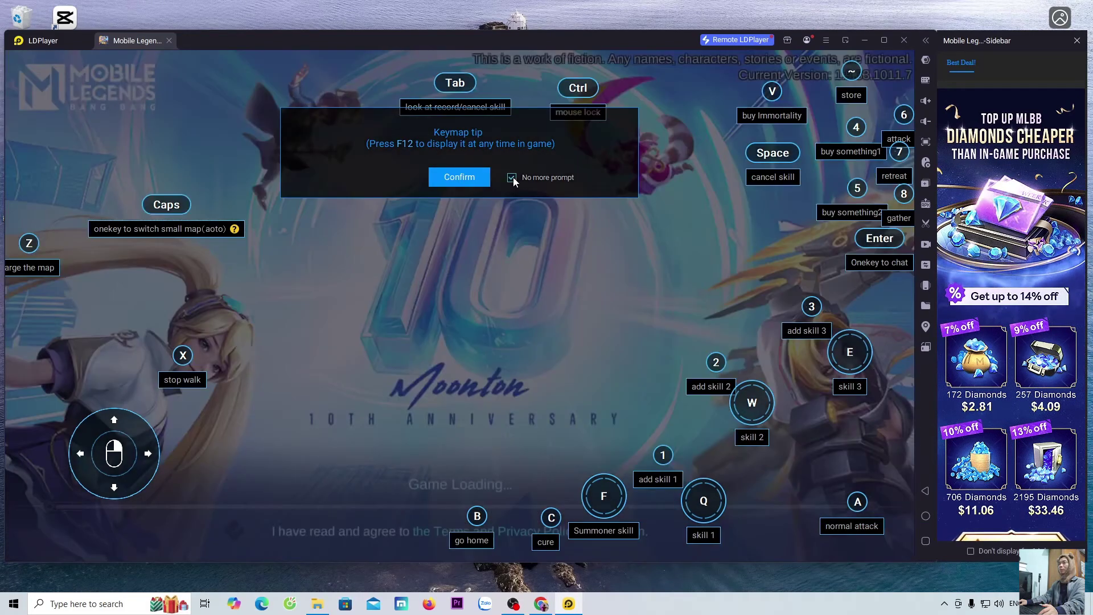
left_click(443, 178)
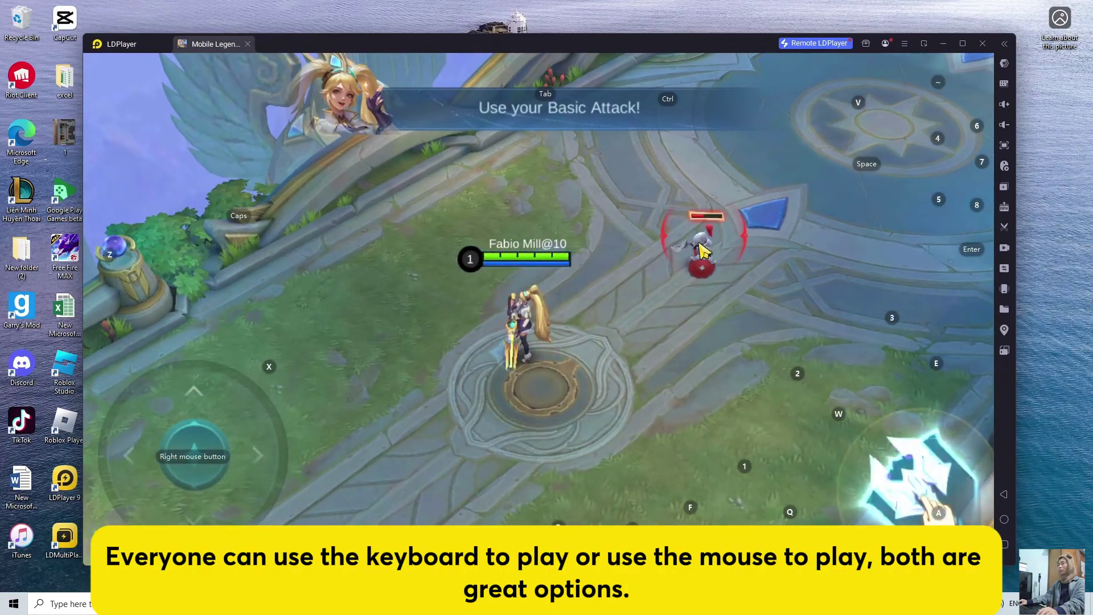
Basic attack with A, cast Q and the AOE skill, then save the in-game keymap
key("a")
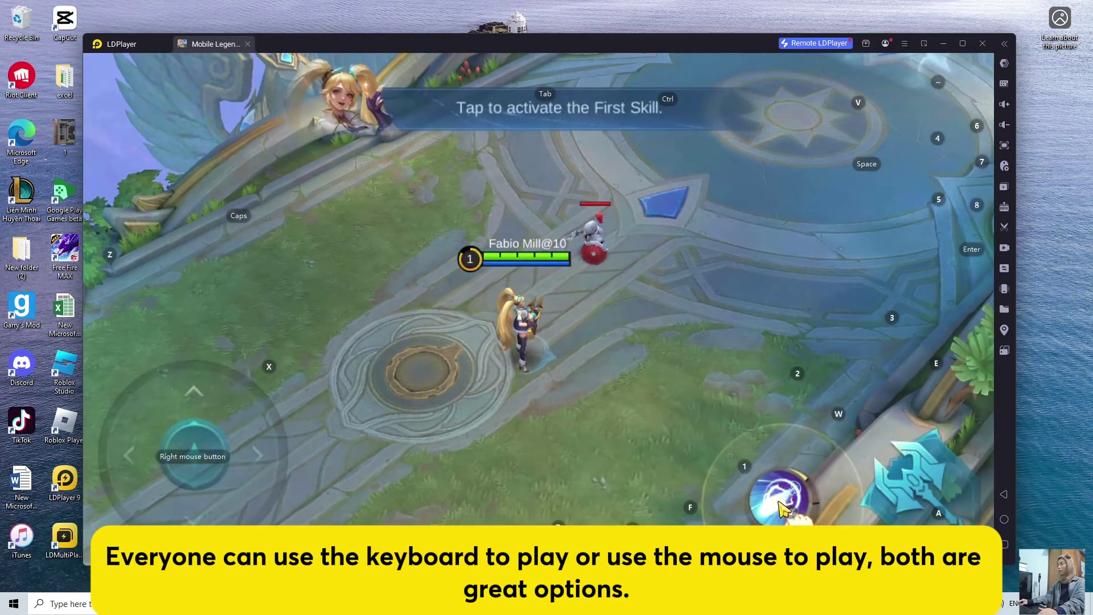
key("q")
key("q")
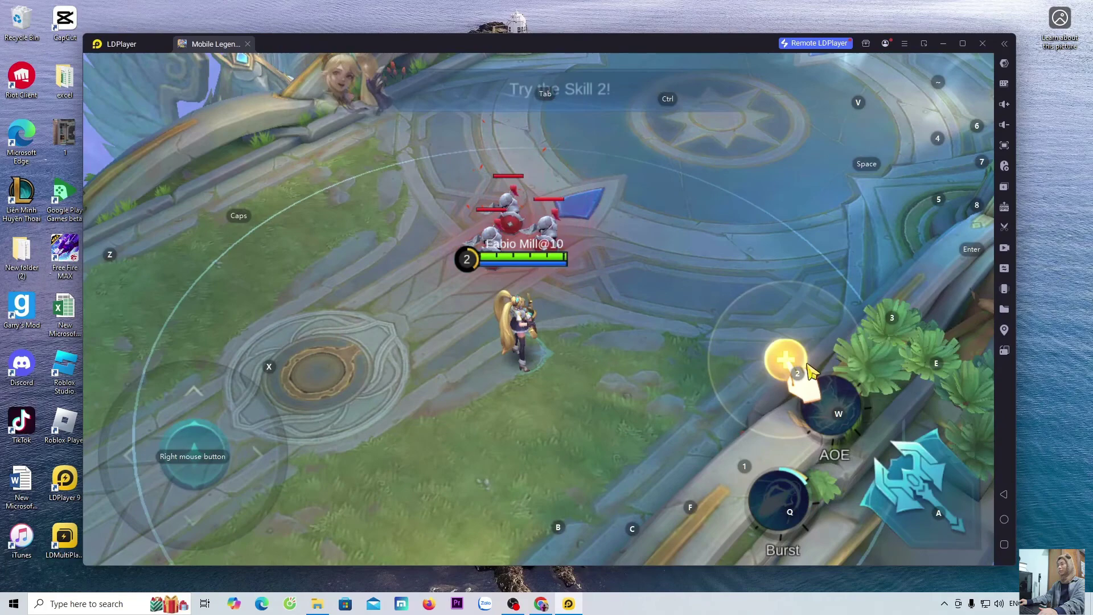
left_click(841, 427)
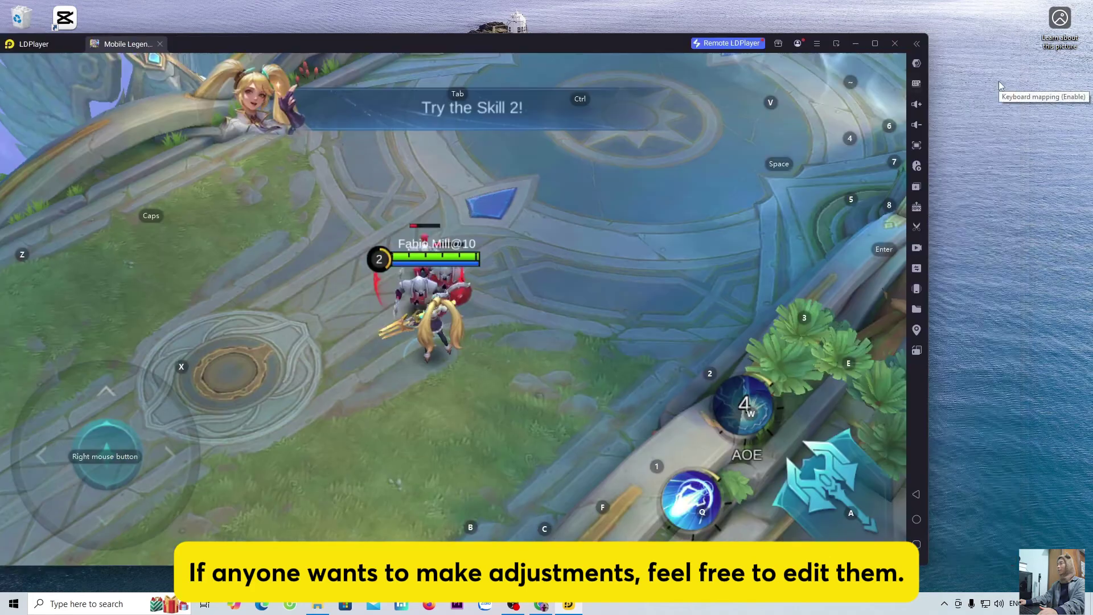
left_click(1004, 83)
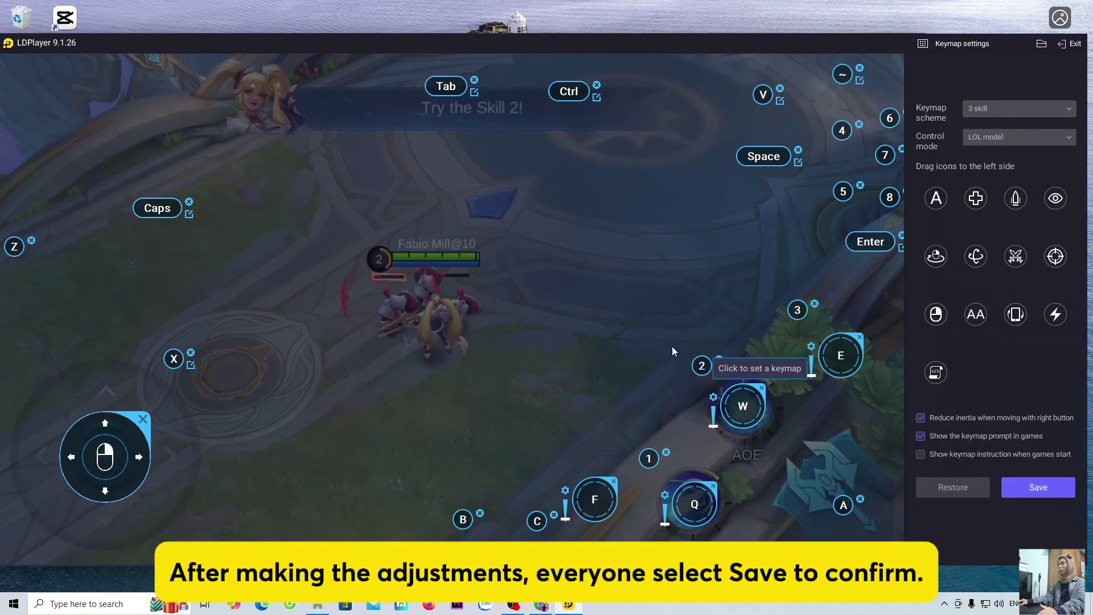
left_click(1038, 488)
Fire Burst (Q) and the AOE skill (W), buy the recommended Boots, and upgrade two skills
key("q")
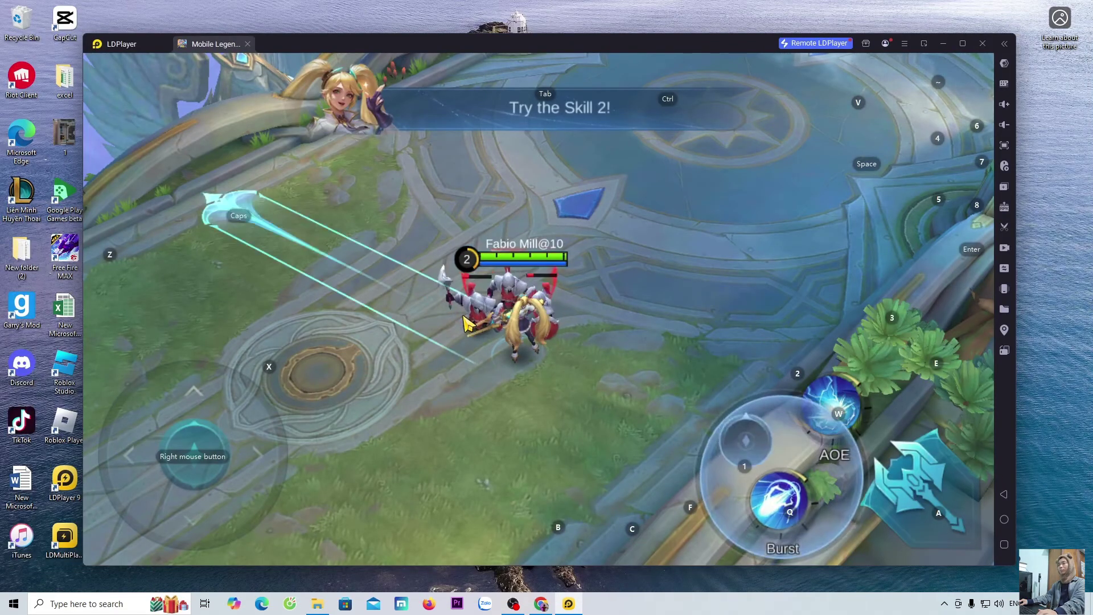
key("w")
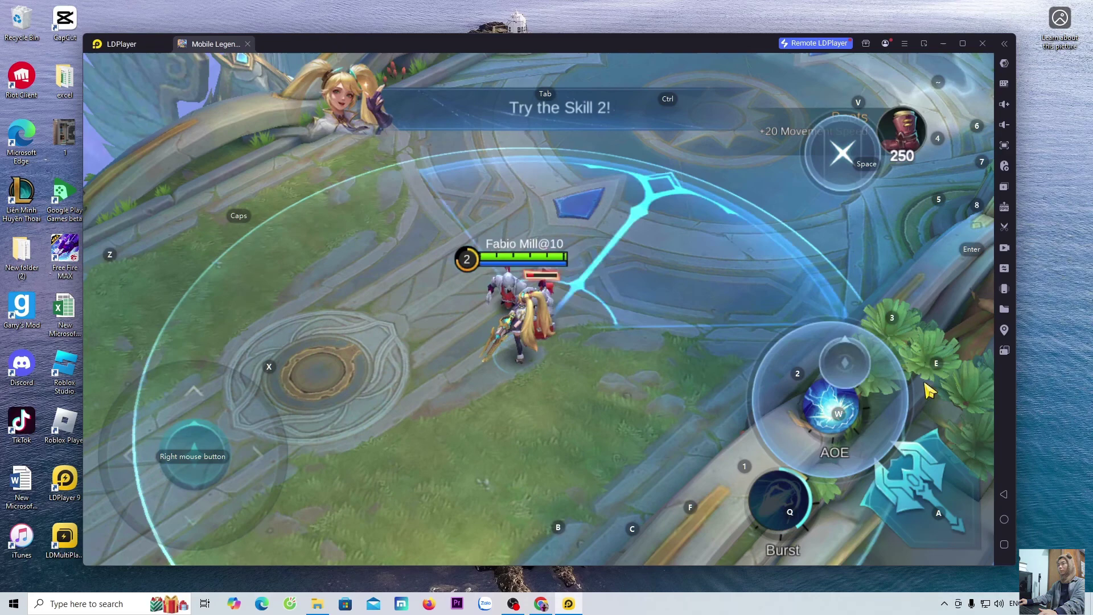
key("w")
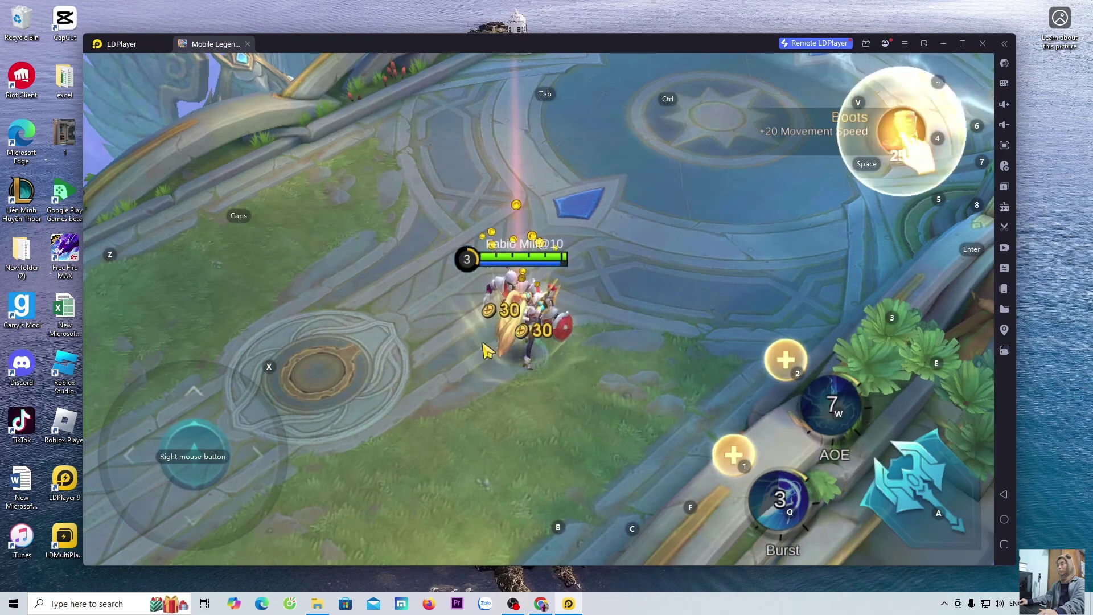
left_click(901, 132)
left_click(785, 362)
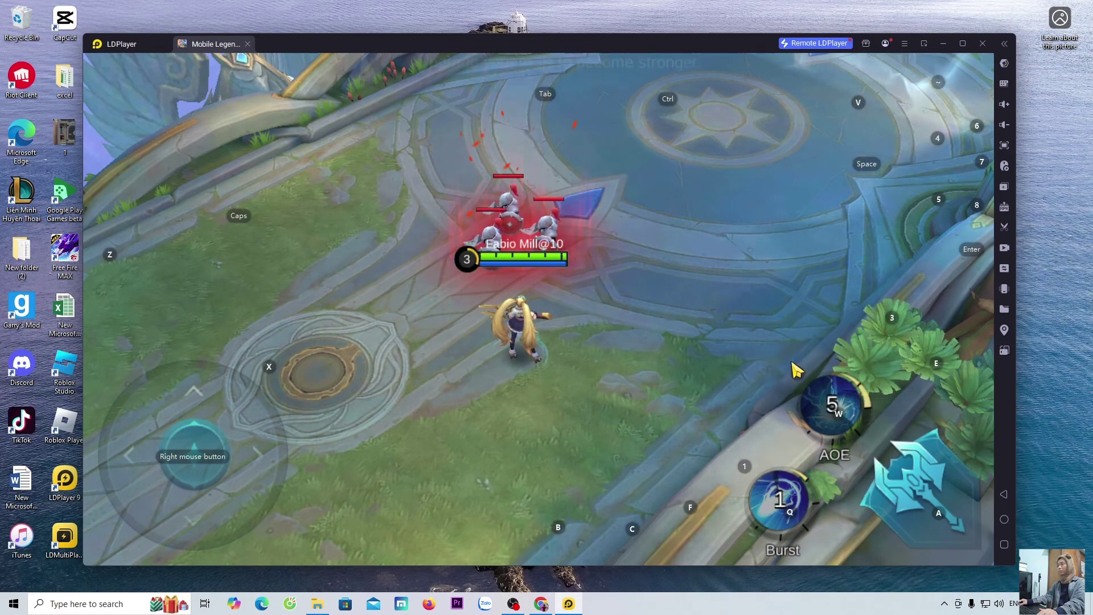
left_click(733, 457)
Move the hero while firing Burst, then hit Balmond with E, Q and W
right_click(355, 317)
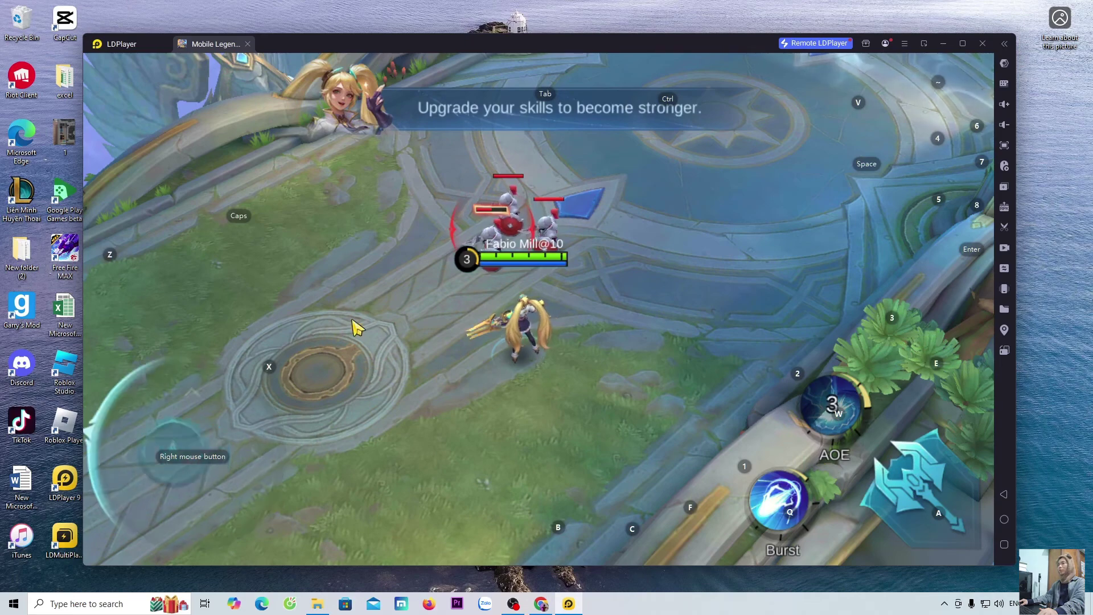
key("q")
key("q")
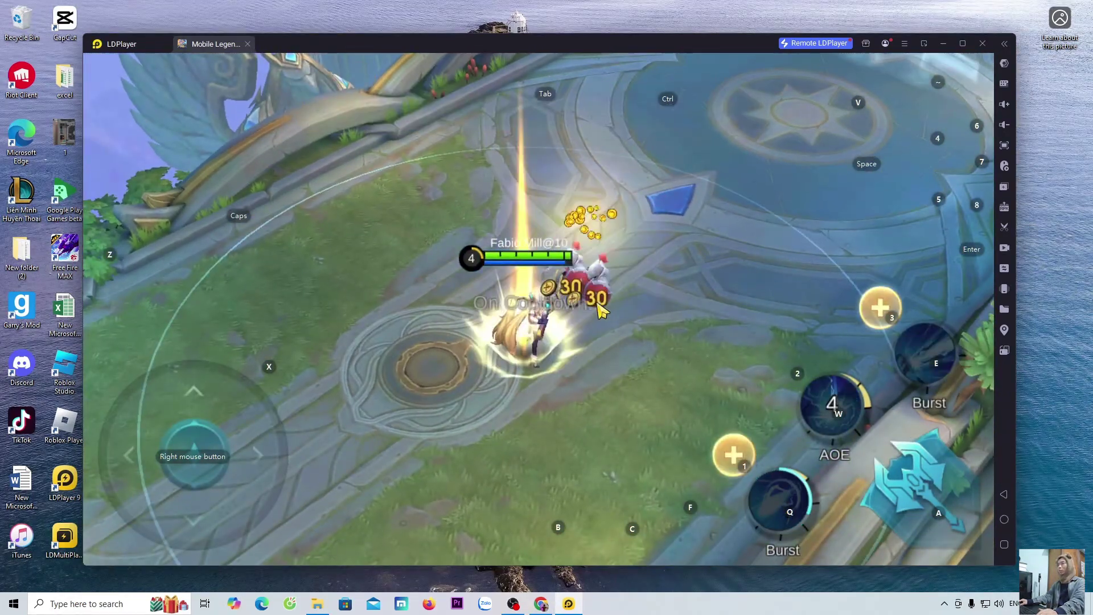
right_click(682, 382)
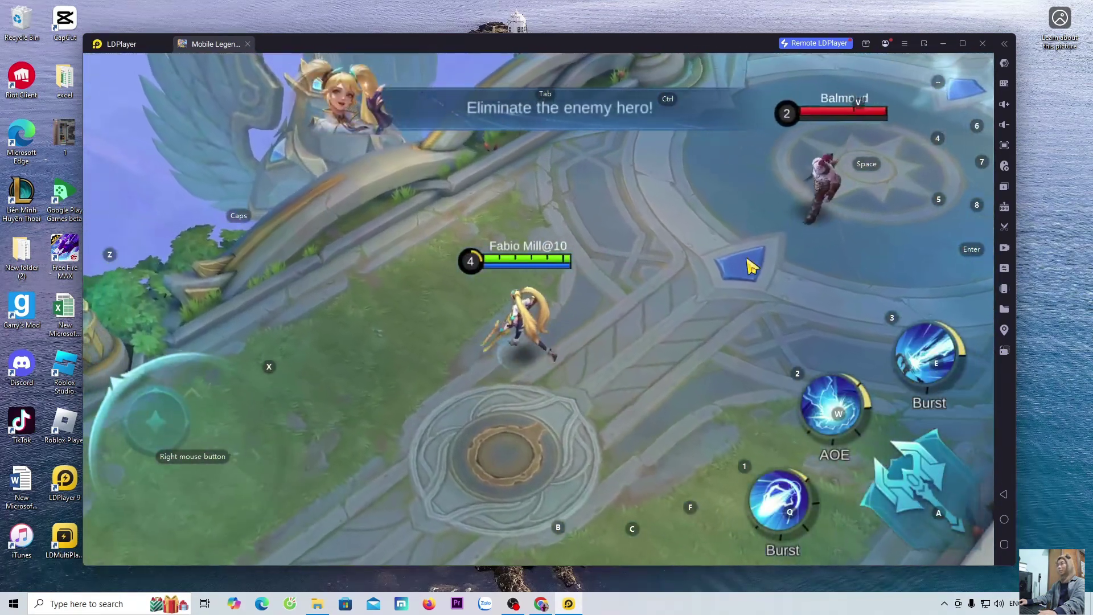
key("e")
key("e")
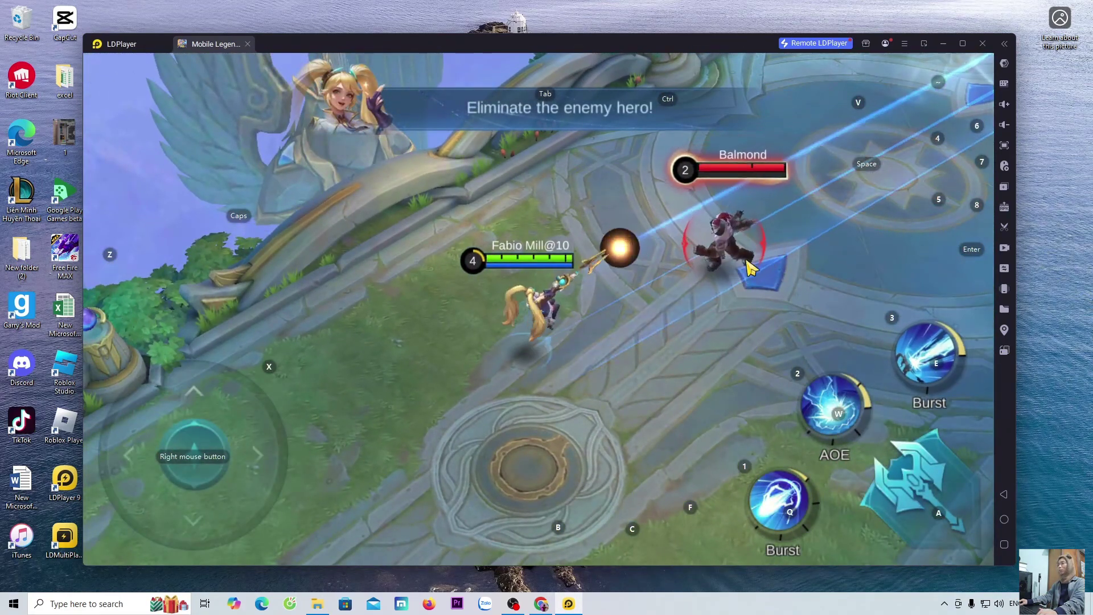
key("q")
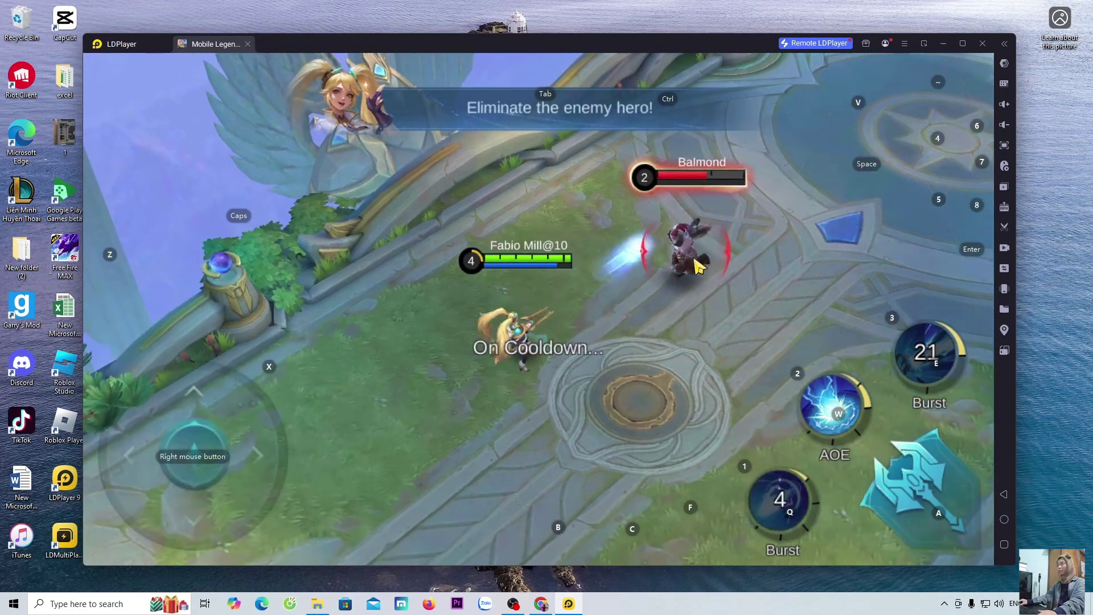
key("w")
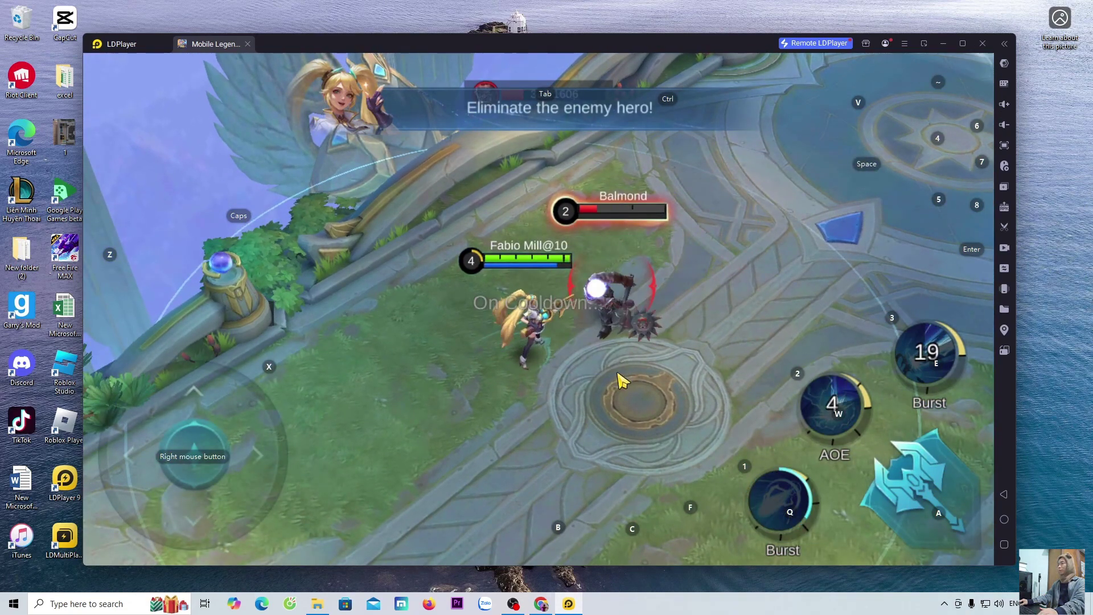